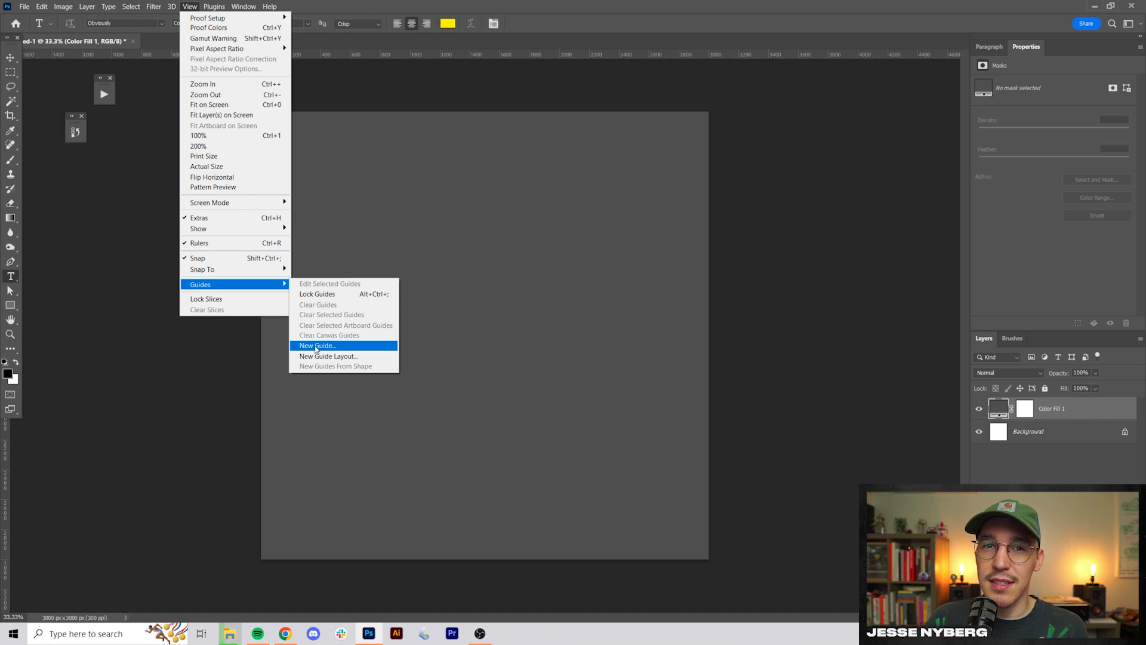
Create a guide layout of columns and rows, and draw a rectangle about 597 by 2605 px below the heading's THE
left_click(317, 357)
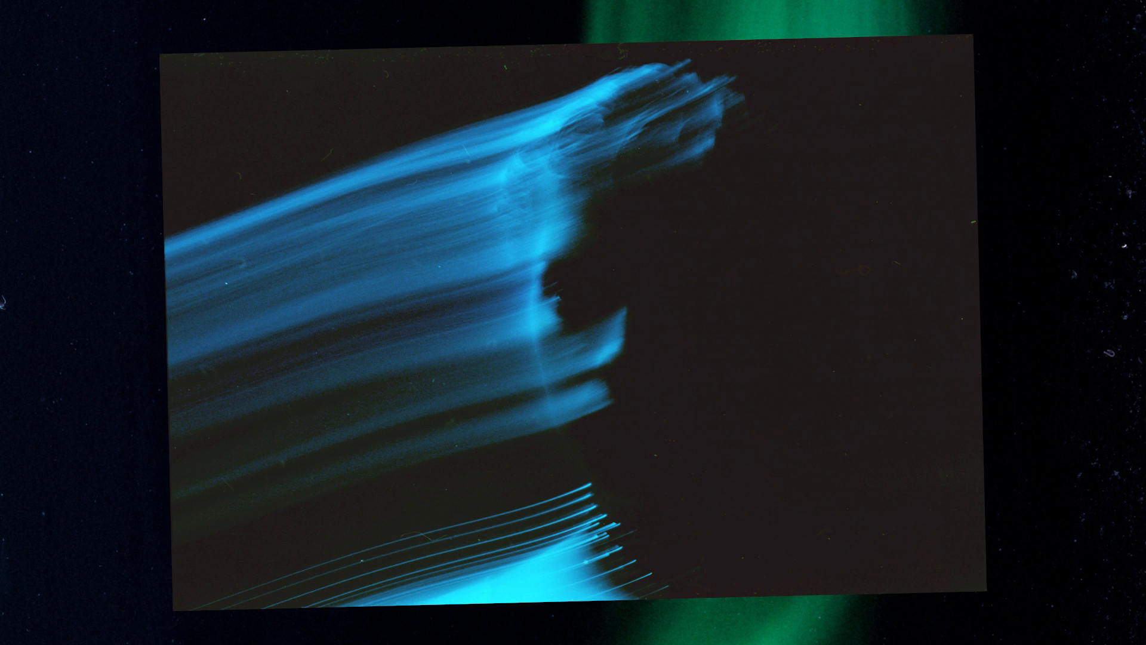
left_click_drag(695, 544, 605, 154)
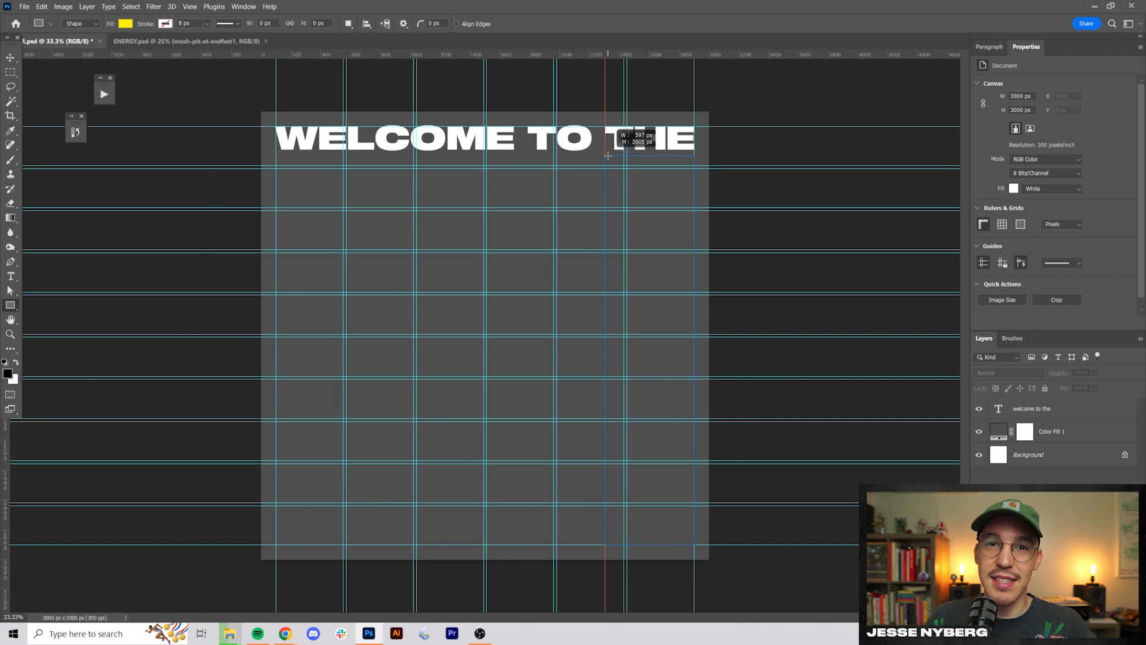
Write a two-line caption along the poster's lower edge about the curated playlist, created on spotify in summer of 2023
left_click(62, 80)
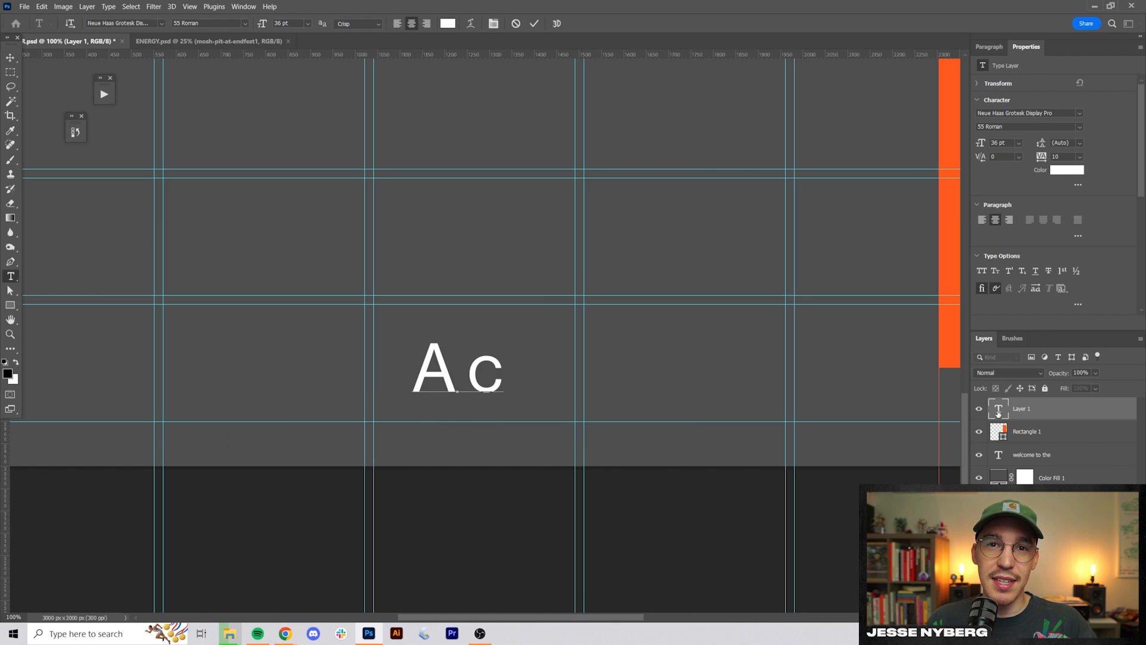
type("urated playlist c")
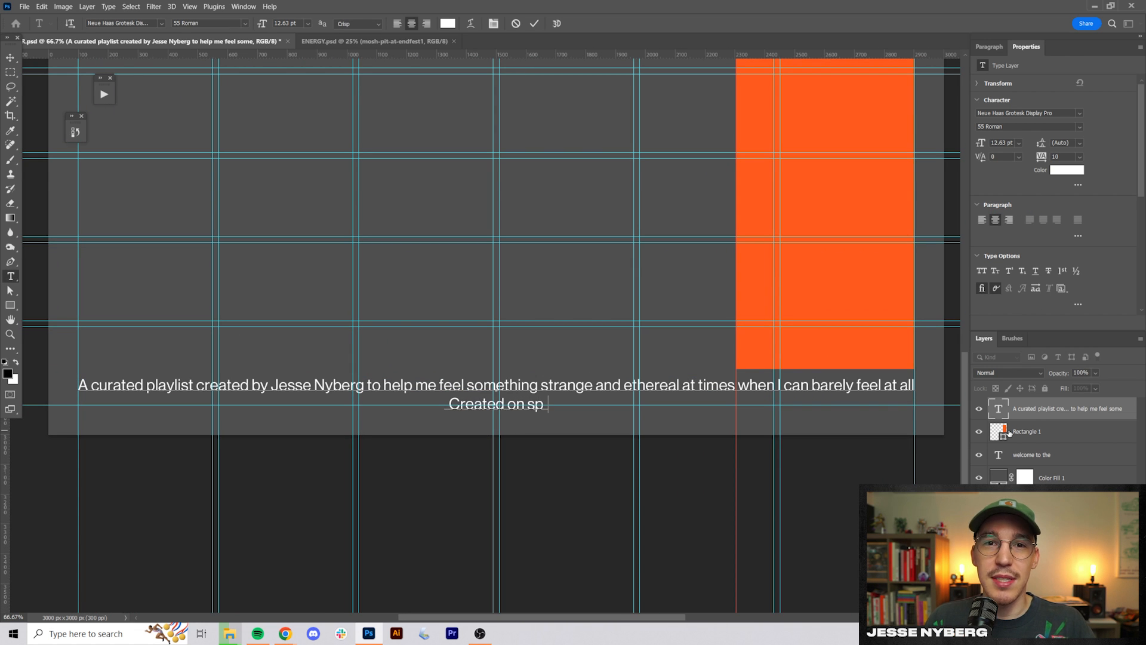
type("ot")
type("2023")
Insert "bands like" after "Created on spotify based around" in the caption's second line
type("ba")
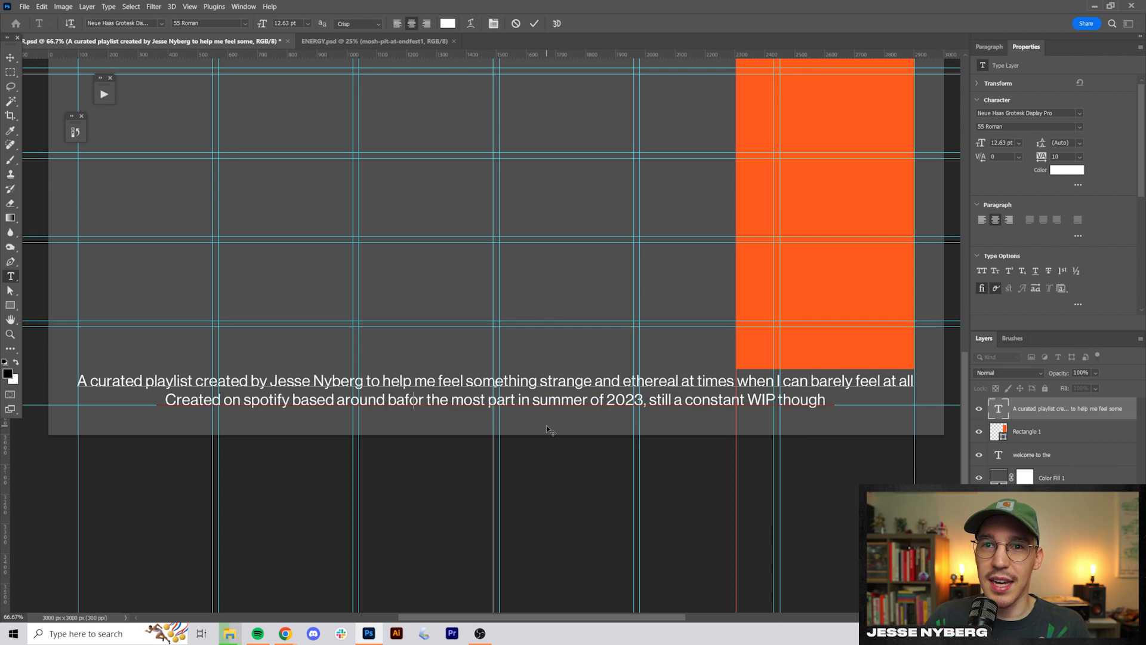
type("nds ")
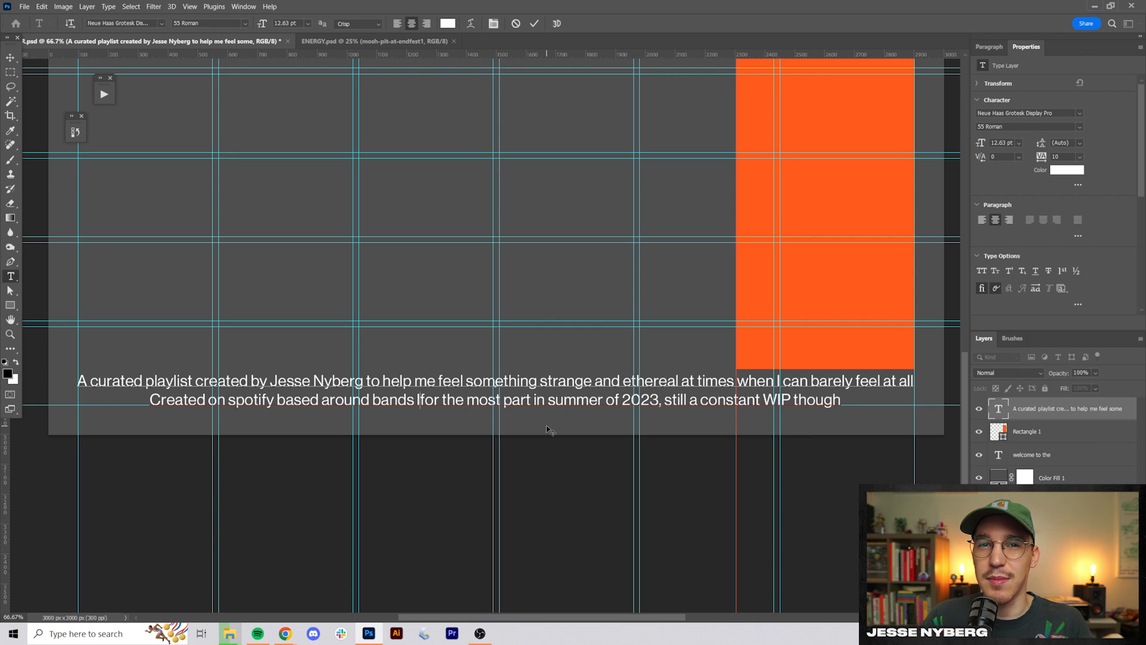
type("like")
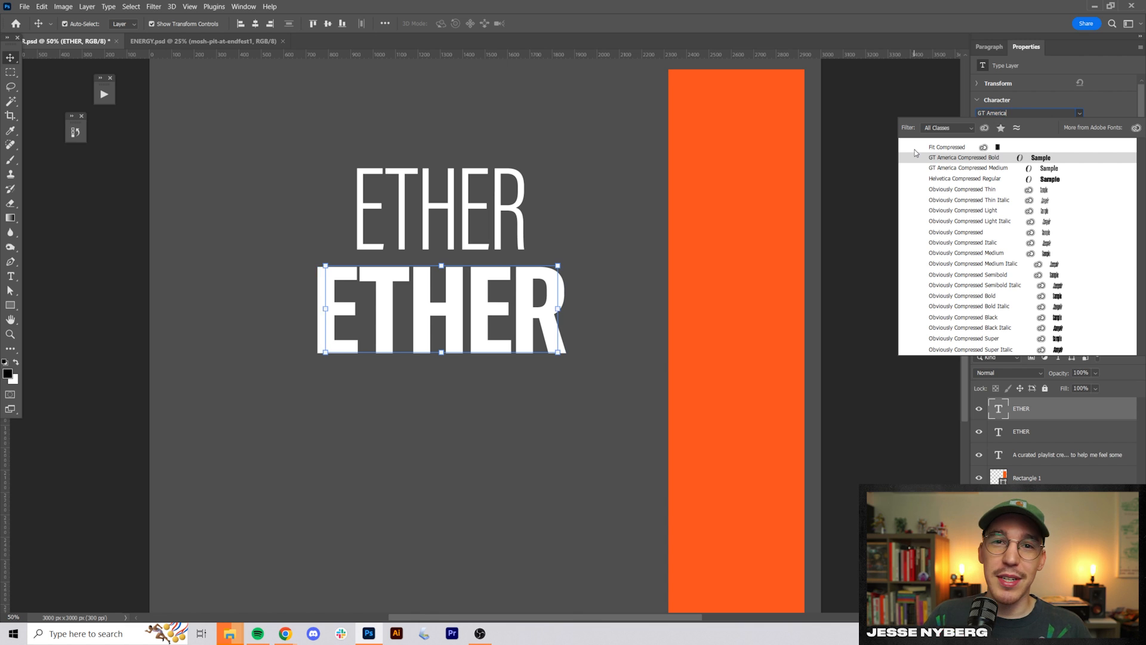
Preview compressed typefaces for the lower, bold copy of the ETHER title
key("Down")
key("Down")
key("Down")
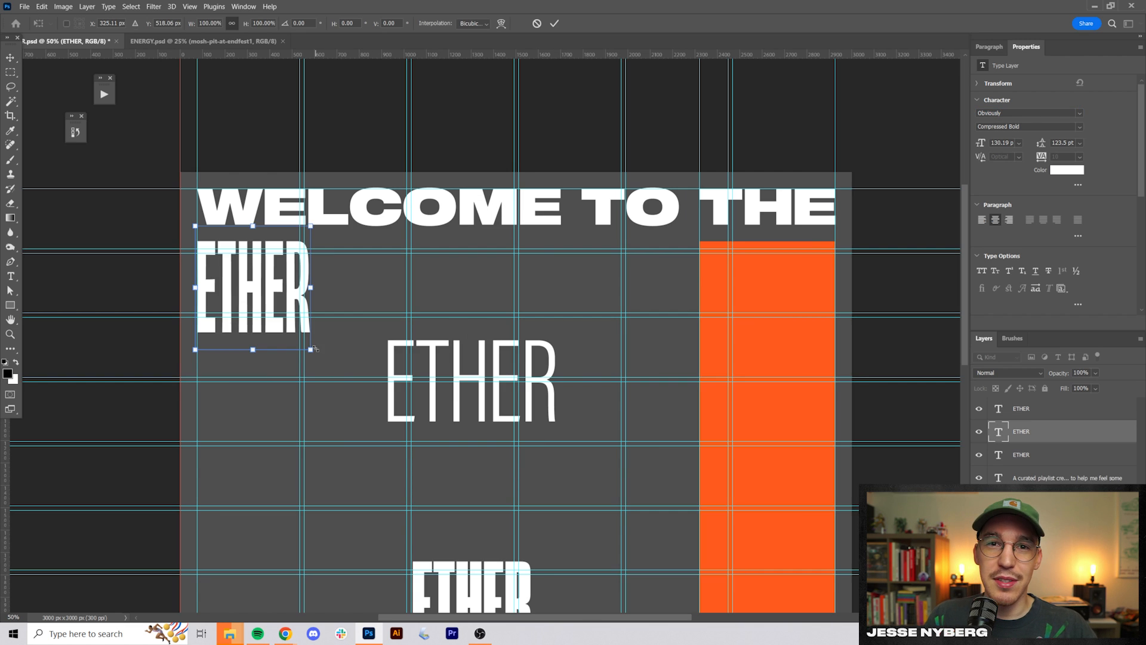
Stretch the Obviously Compressed Bold ETHER title to fill the area between the outer margin guide and the orange rectangle
left_click_drag(312, 346, 731, 582)
key("ctrl+minus")
left_click_drag(566, 463, 602, 503)
left_click_drag(438, 503, 442, 586)
left_click_drag(436, 148, 447, 97)
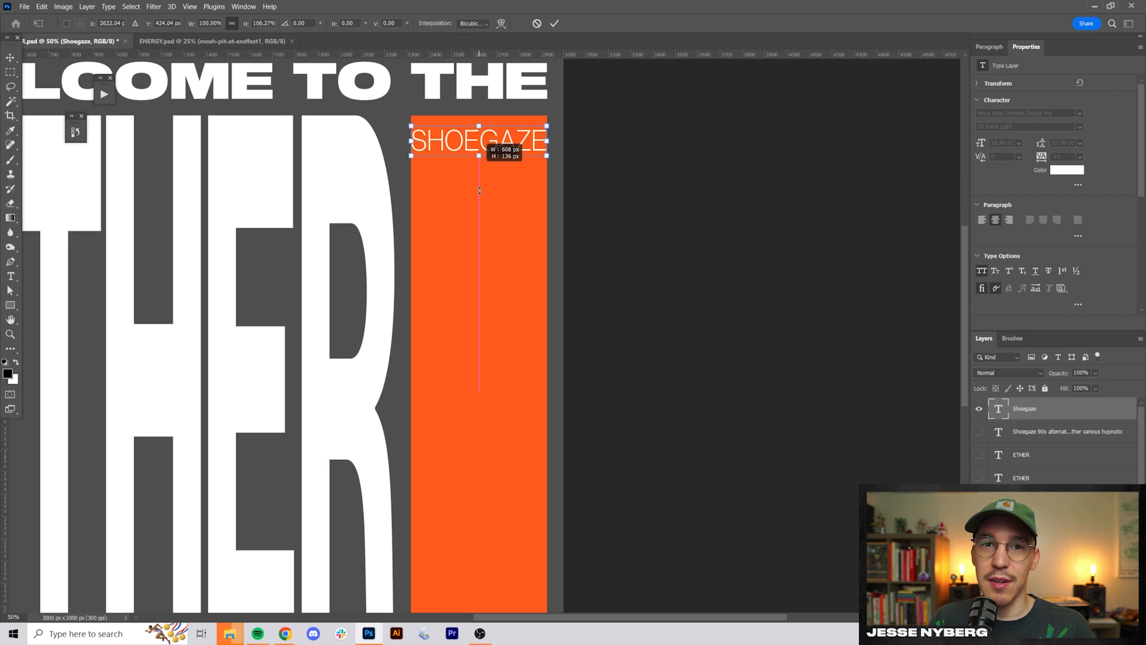
Stretch the genre words from SHOEGAZE to TRACKS across the orange column's width, and set the poster text colour to black
left_click_drag(476, 163, 508, 156)
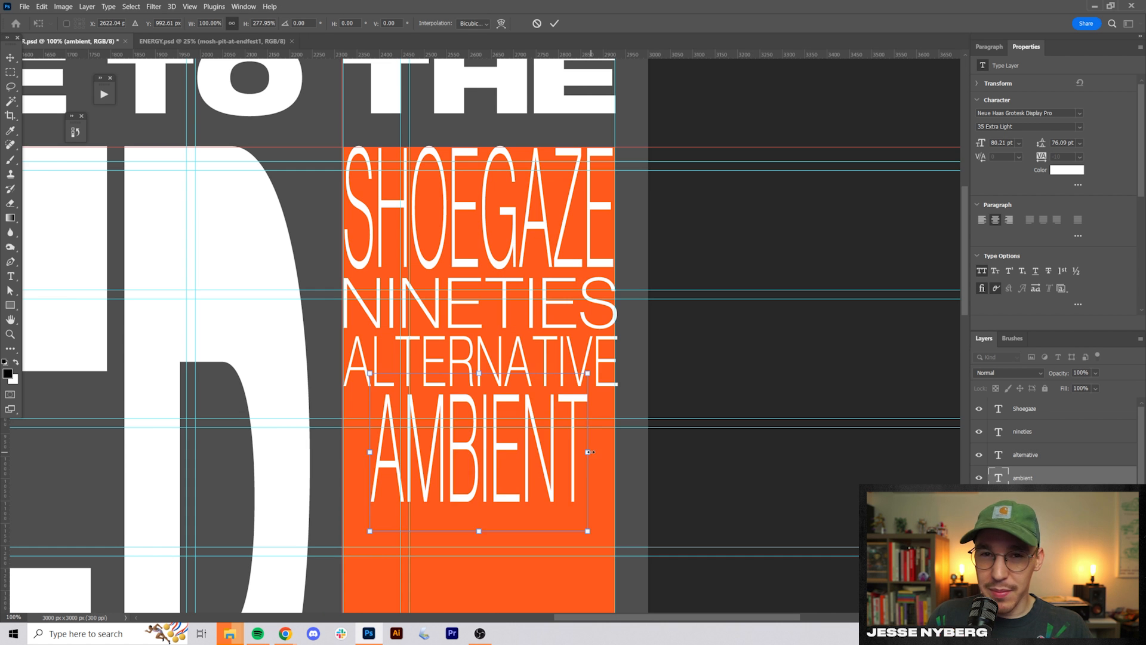
left_click_drag(605, 453, 619, 453)
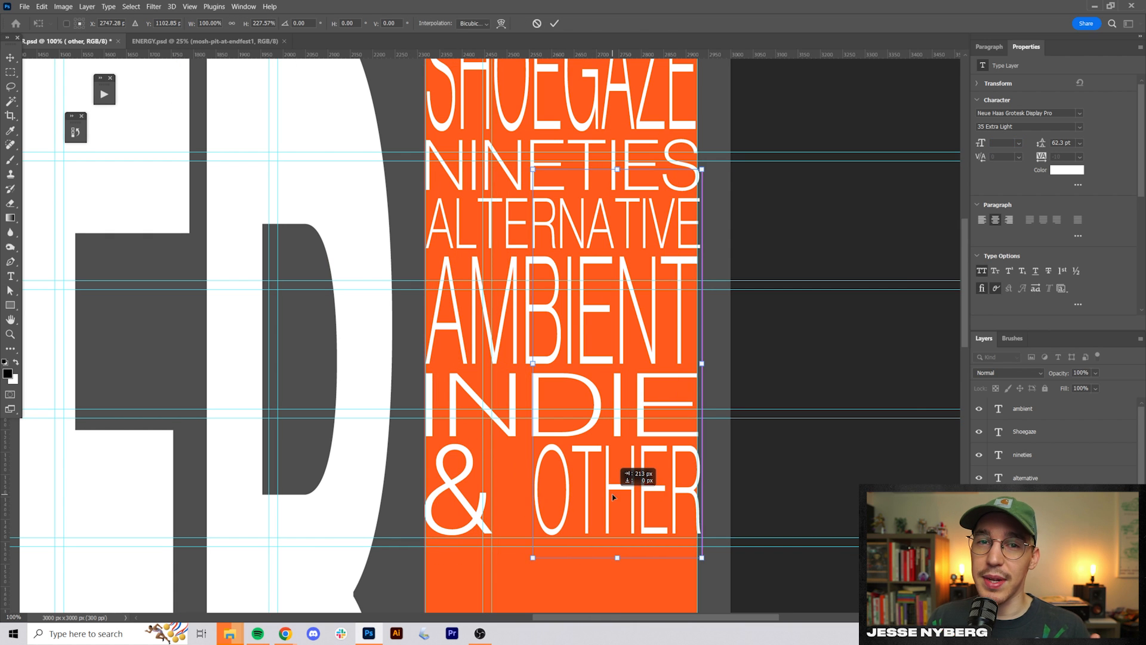
left_click_drag(611, 493, 502, 363)
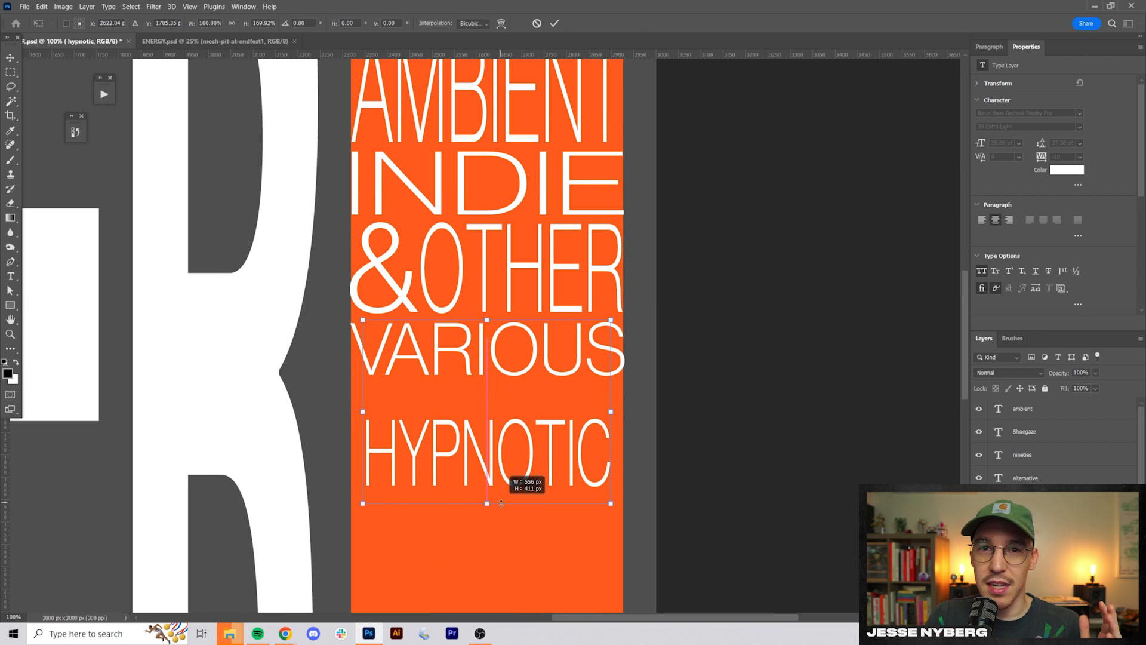
left_click_drag(486, 543, 487, 524)
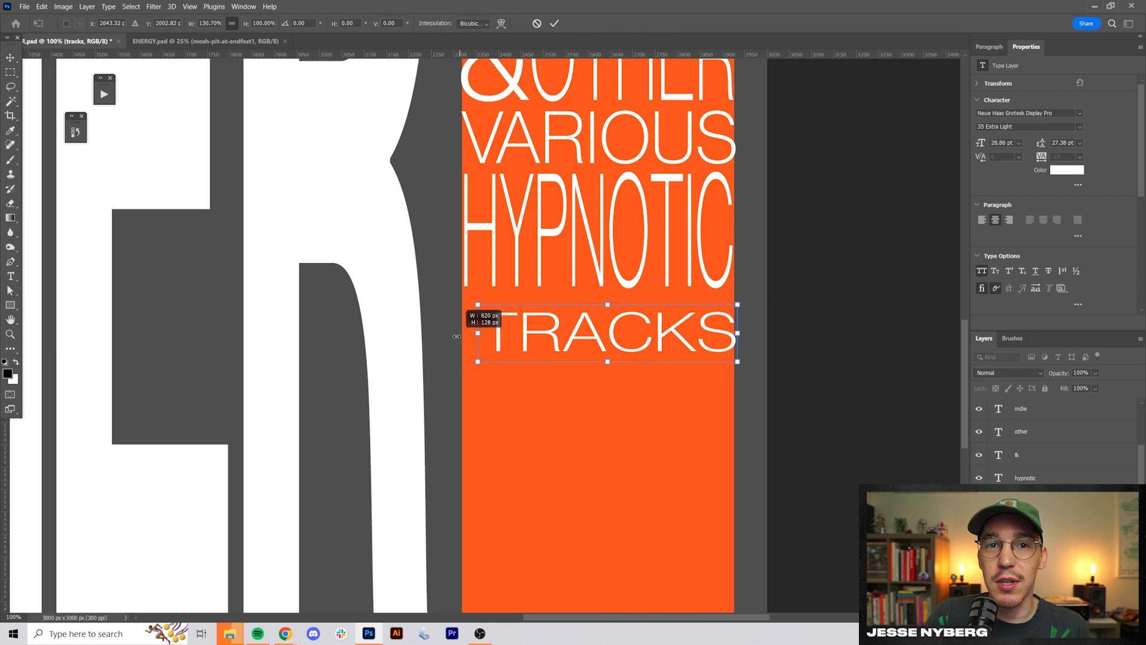
left_click_drag(478, 325, 454, 336)
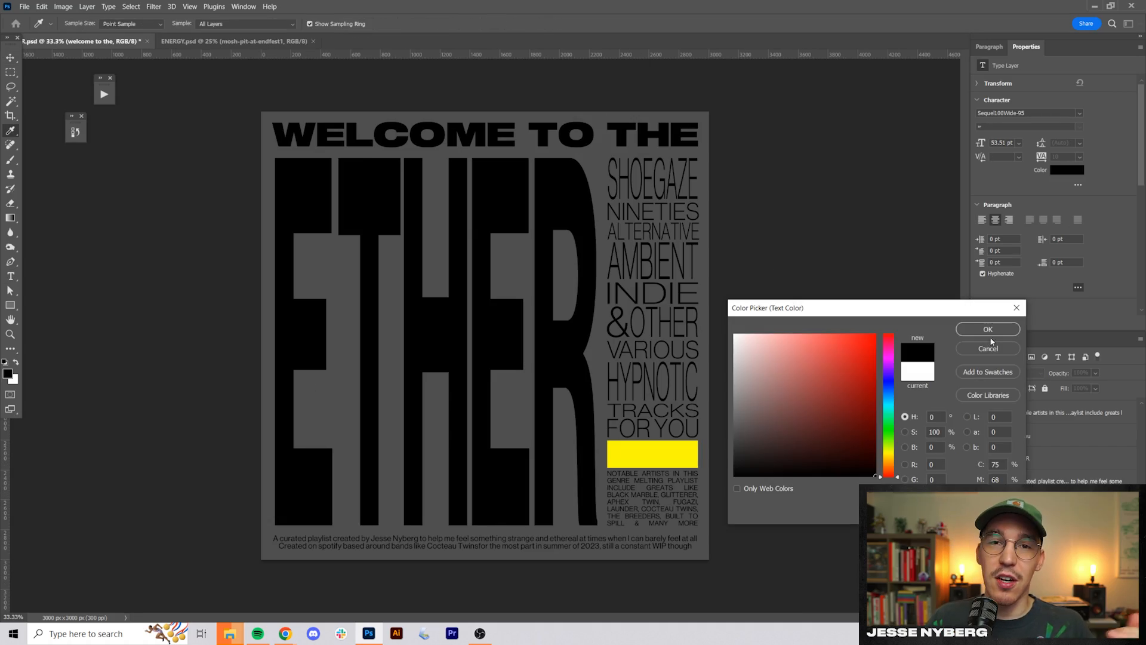
left_click(983, 328)
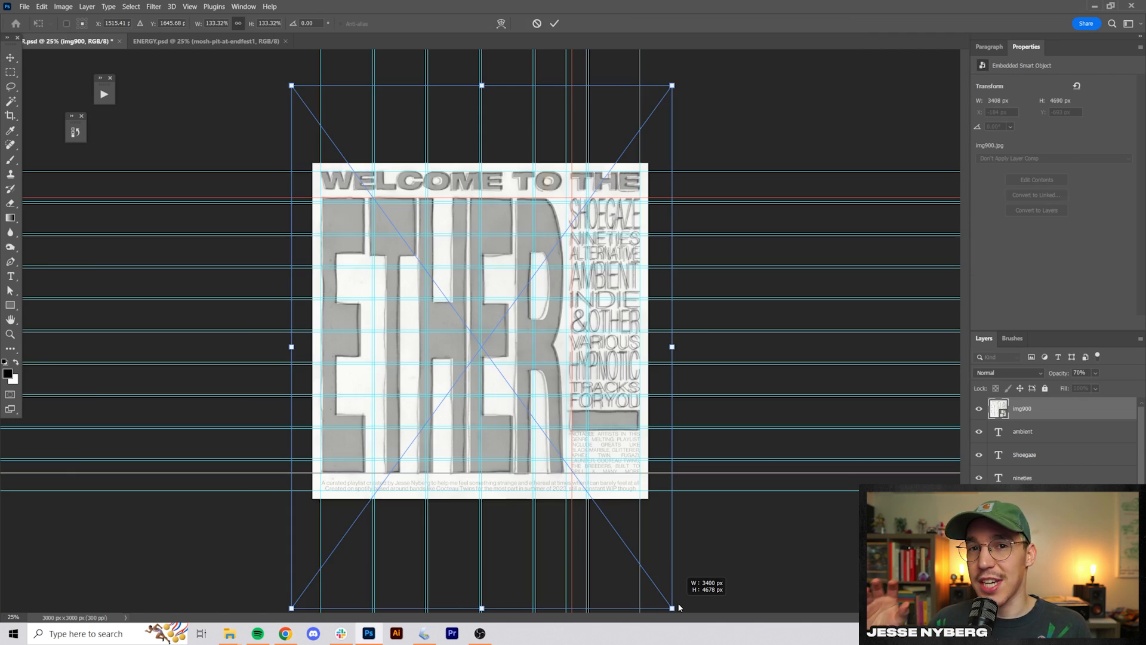
Scale the img900 scan of the traced lettering to match the poster layout and strengthen its contrast with Curves
left_click_drag(684, 610, 687, 613)
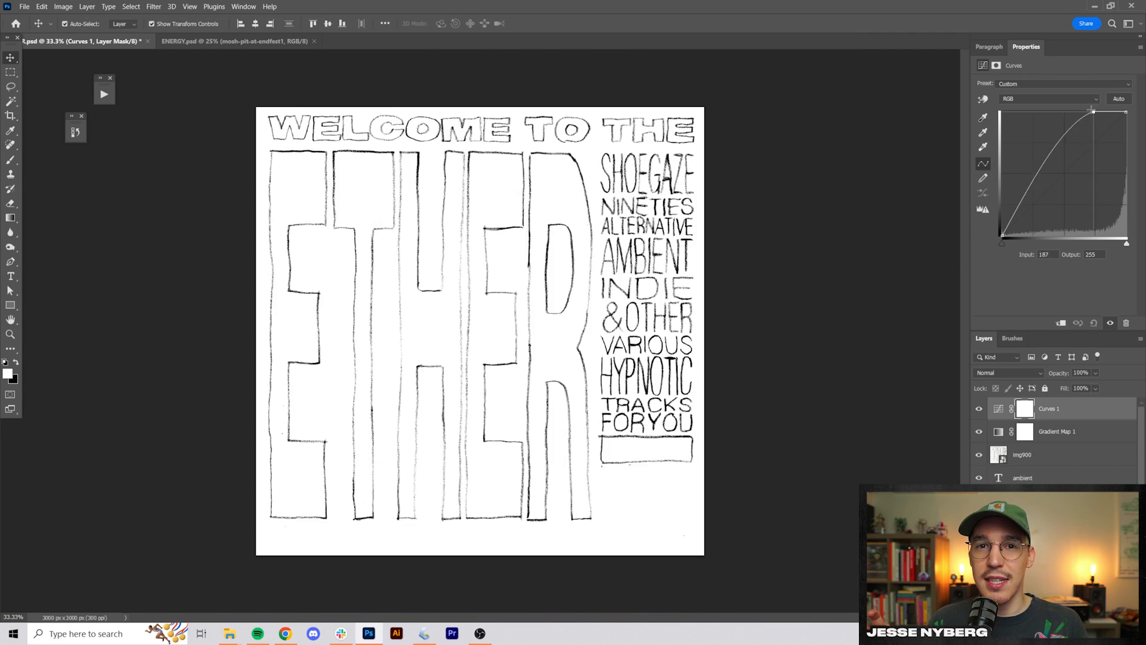
mouse_move(1053, 233)
left_mouse_down()
mouse_move(1043, 232)
mouse_move(1068, 232)
left_mouse_up()
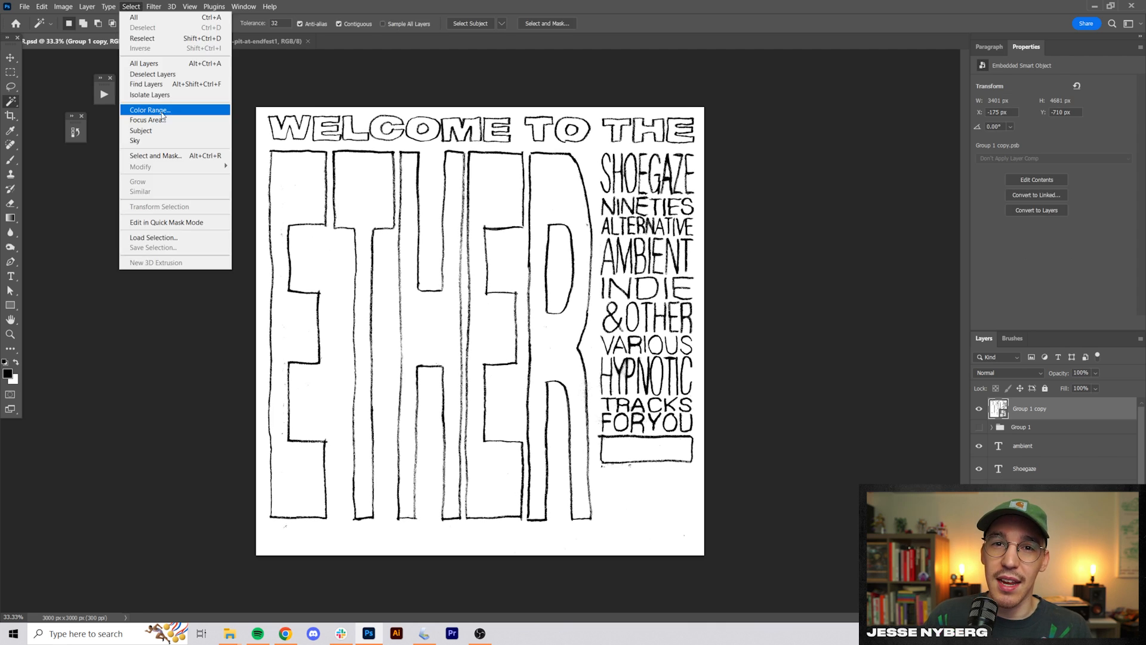
Select the black traced lines of the Group 1 copy layer using Color Range set to Shadows
left_click(167, 108)
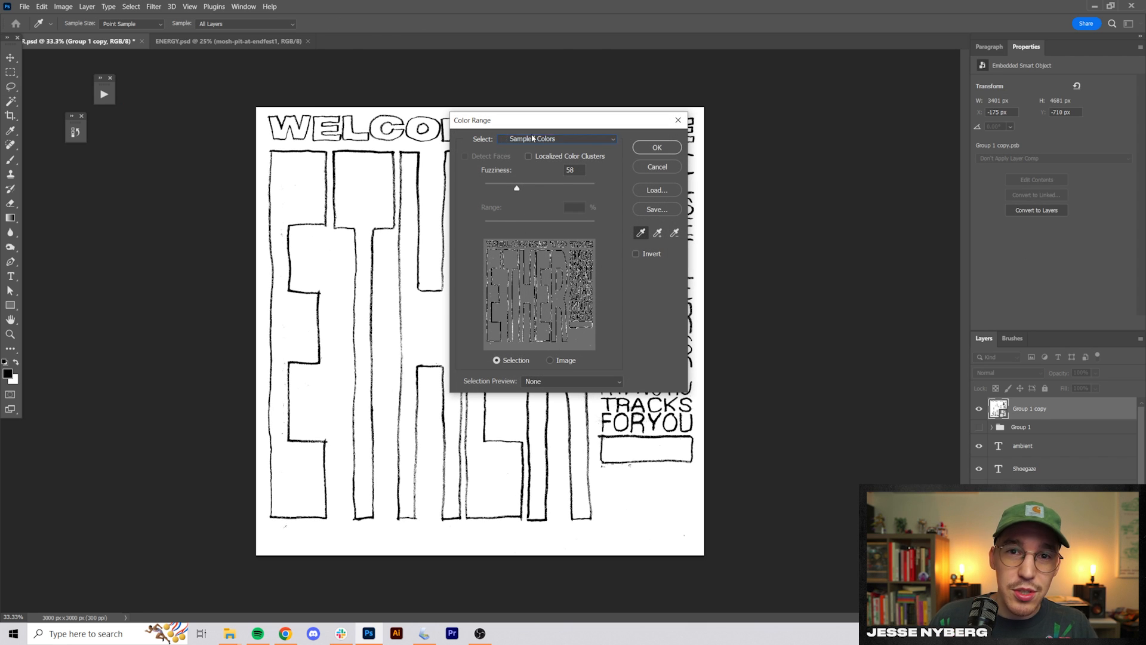
left_click(532, 138)
left_click(549, 257)
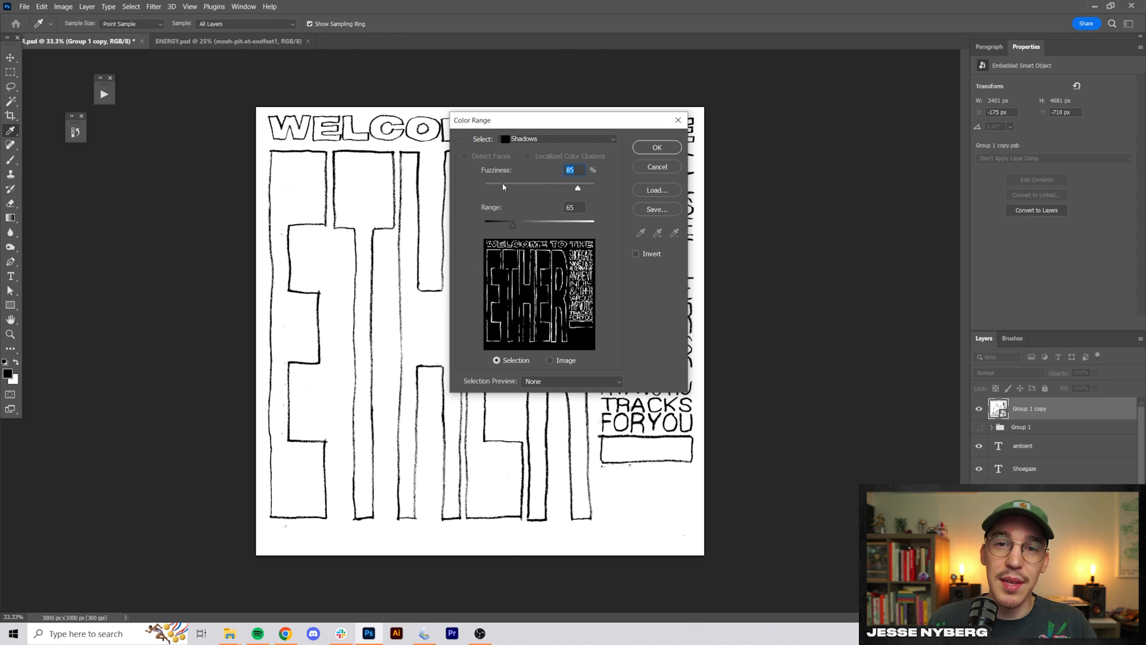
key("Return")
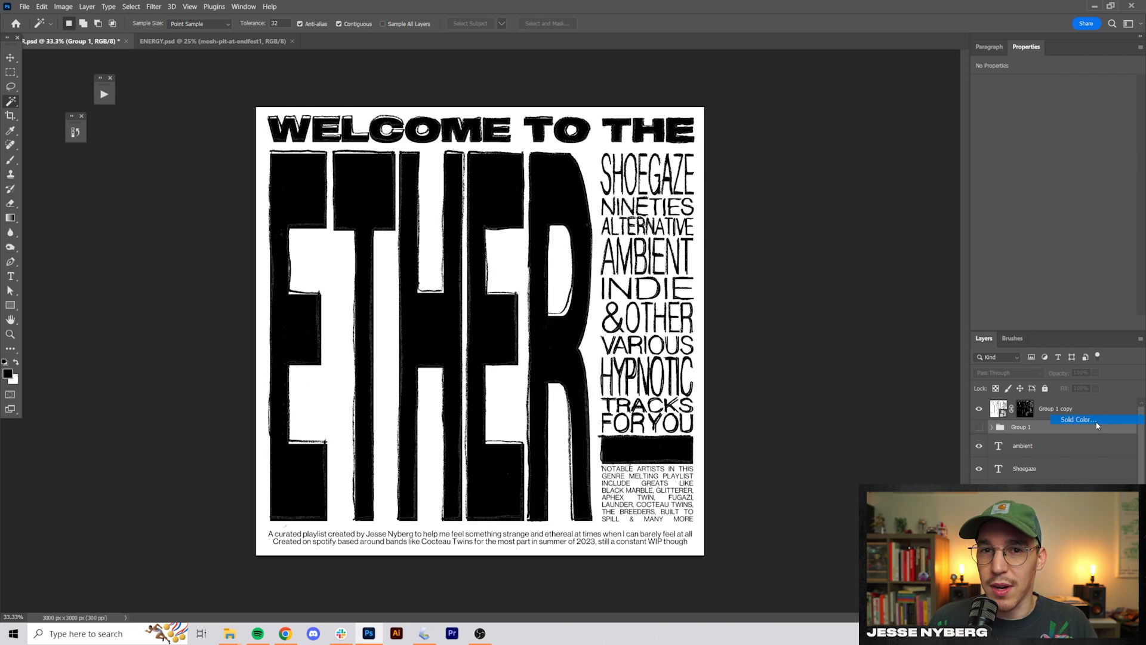
Add a dark red Solid Color fill behind the traced lettering and give the lettering a white Color Overlay
left_click(1096, 422)
left_click(860, 409)
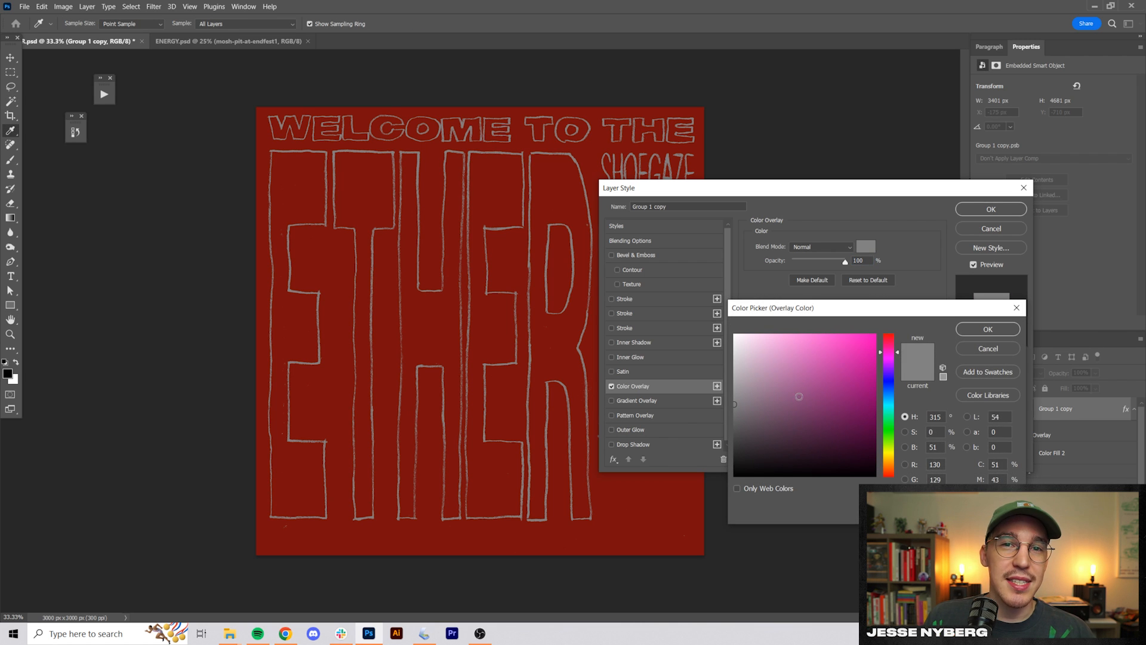
left_click(988, 330)
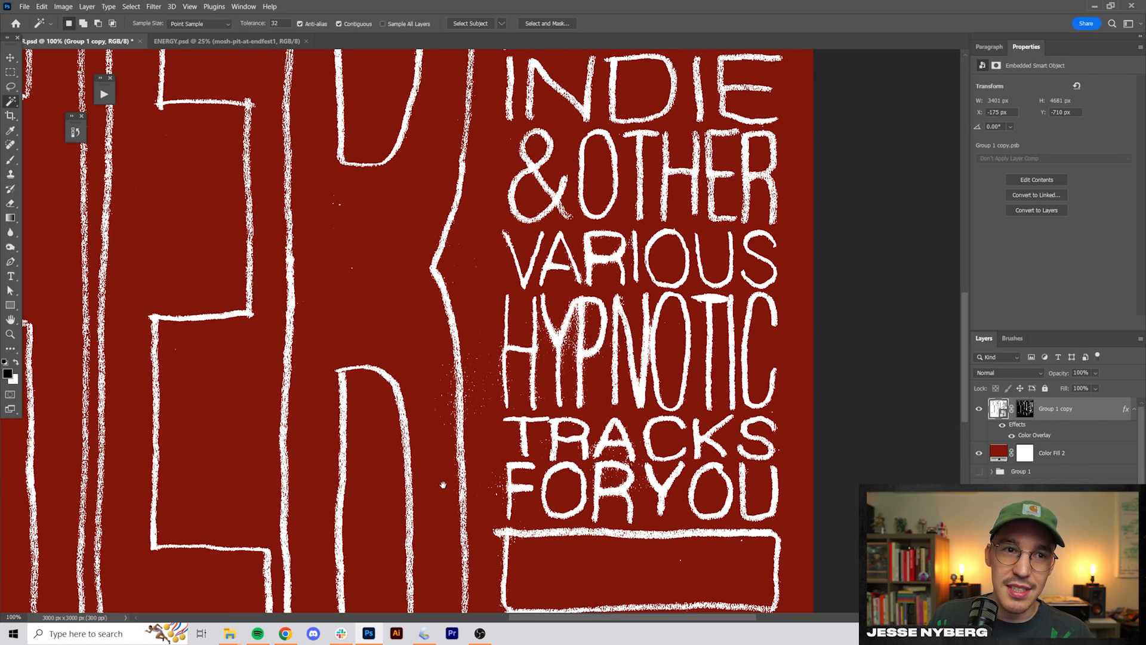
Lasso and clear the stray specks around the empty box on the traced lettering's layer mask
left_click_drag(443, 485, 656, 293)
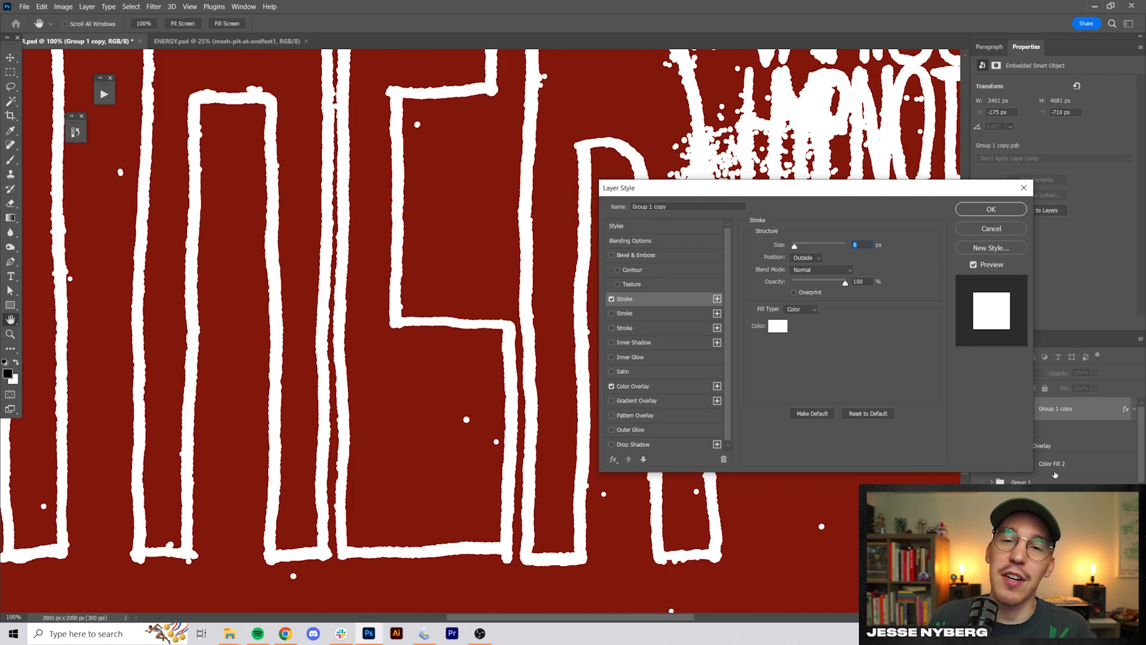
mouse_move(217, 463)
left_mouse_down()
mouse_move(621, 459)
mouse_move(218, 462)
left_mouse_up()
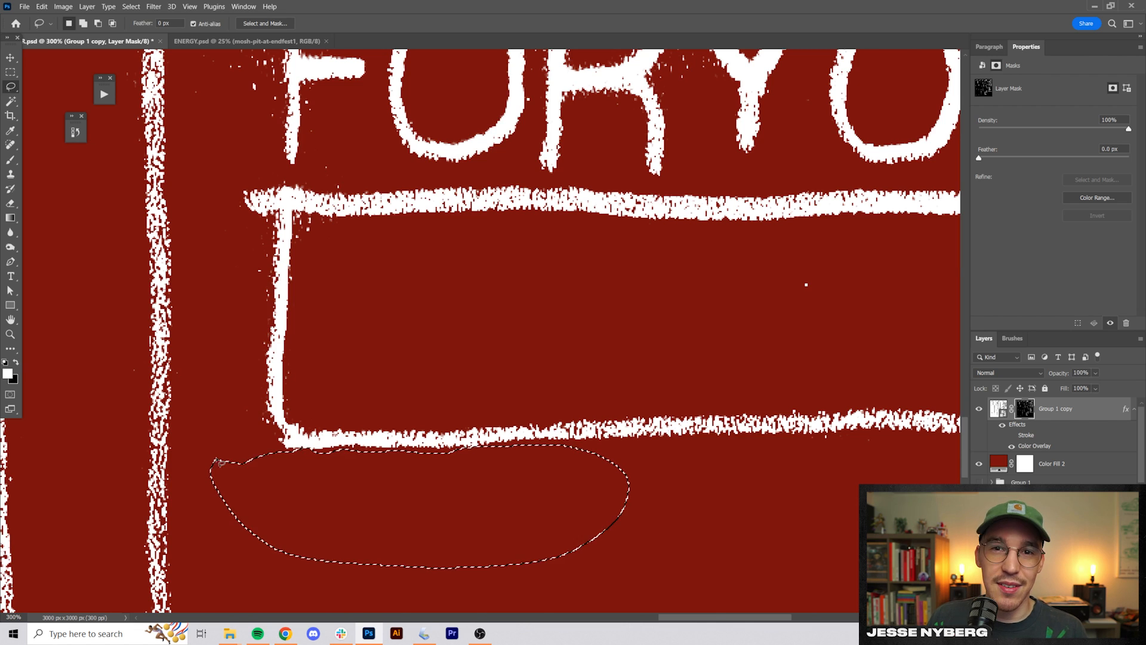
left_click_drag(657, 340, 647, 399)
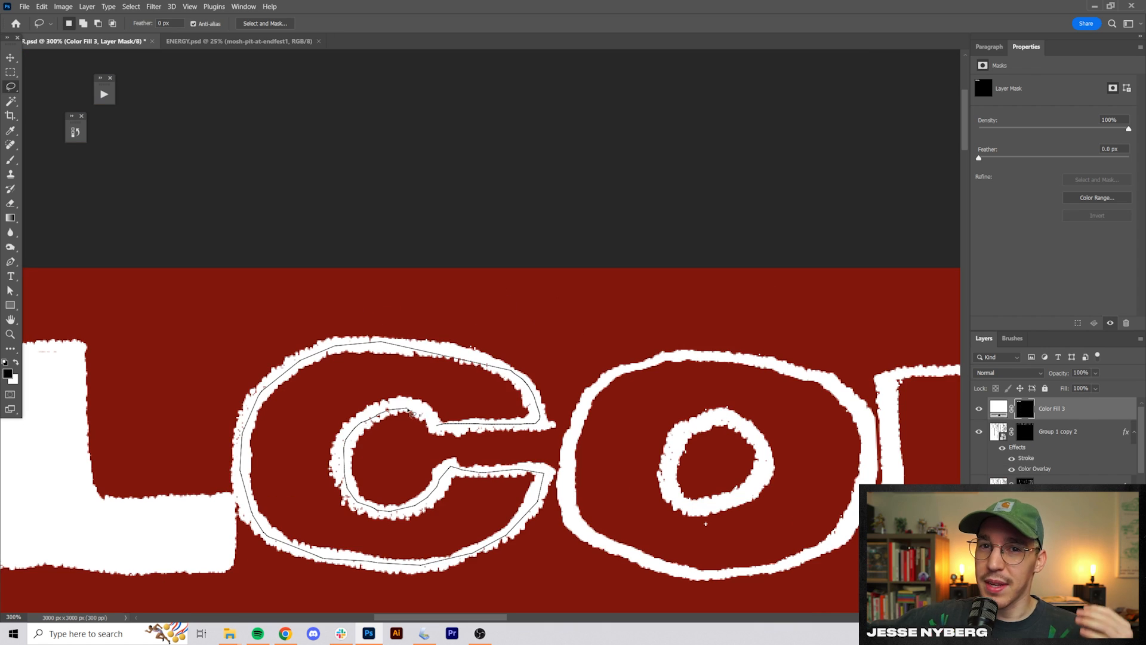
Outline the hollow letters of the WELCOME TO THE heading with the Lasso and fill them white on the Color Fill 3 mask
left_click(439, 429)
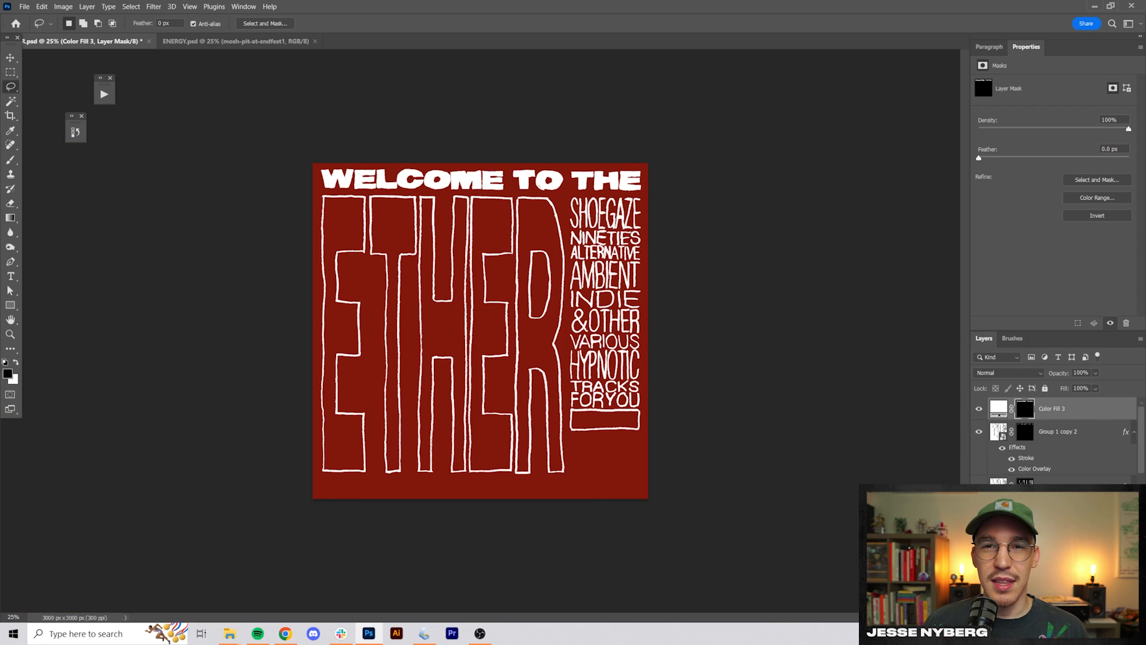
left_click(17, 59)
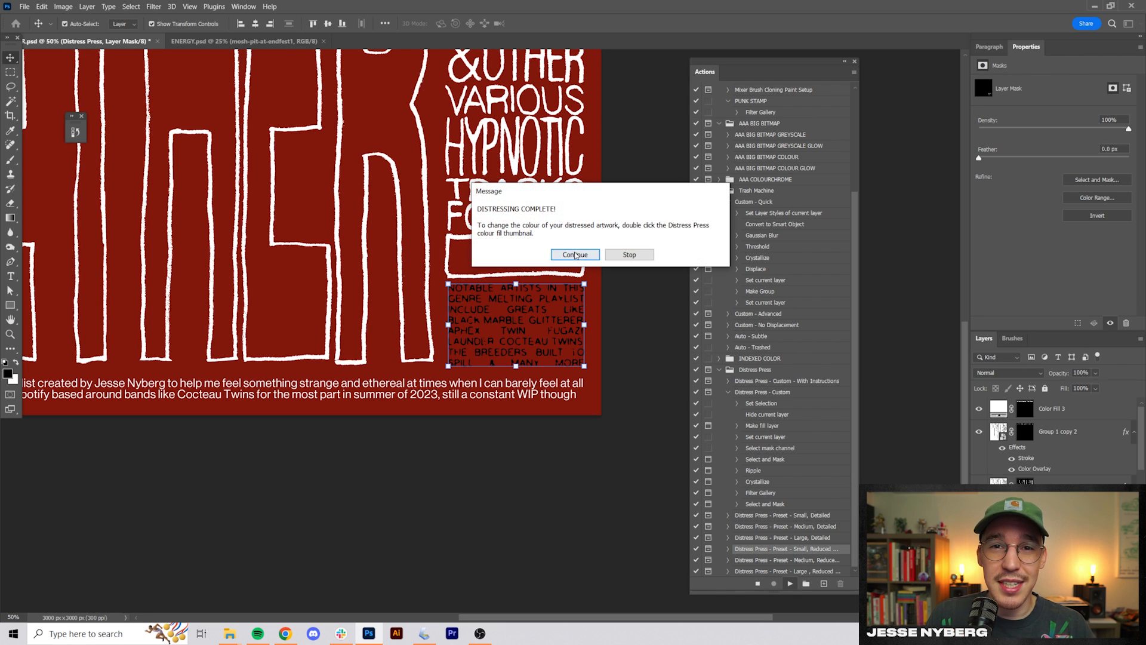
Distress the artist paragraph and the bottom caption with the small, reduced Distress Press preset and recolour them white
left_click(575, 255)
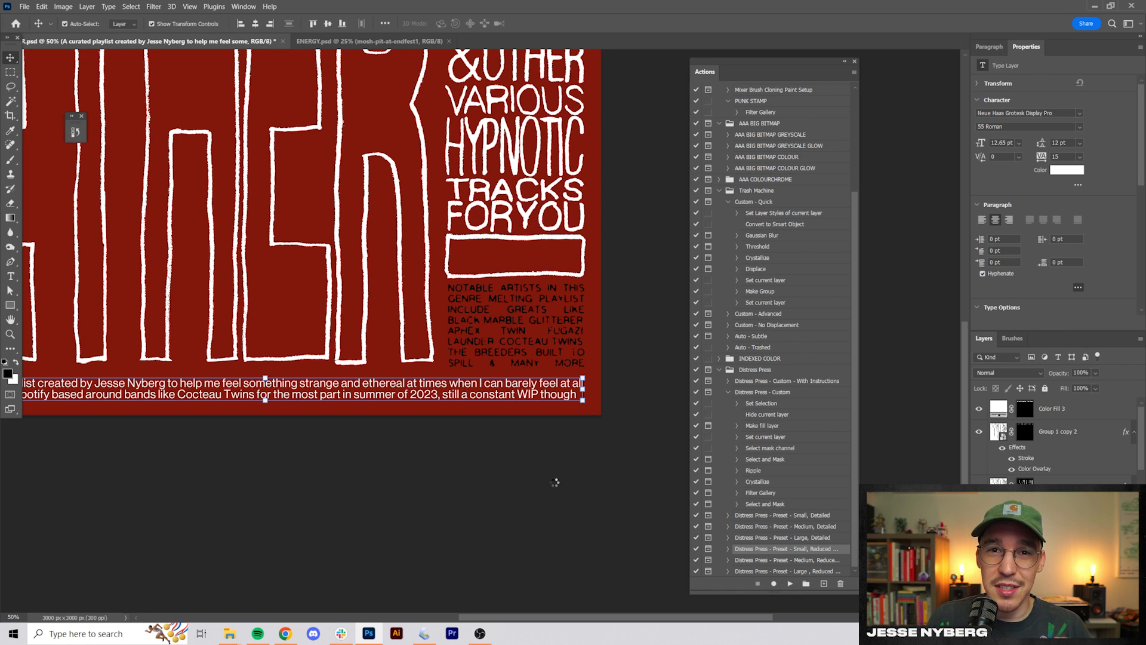
left_click_drag(757, 361, 710, 304)
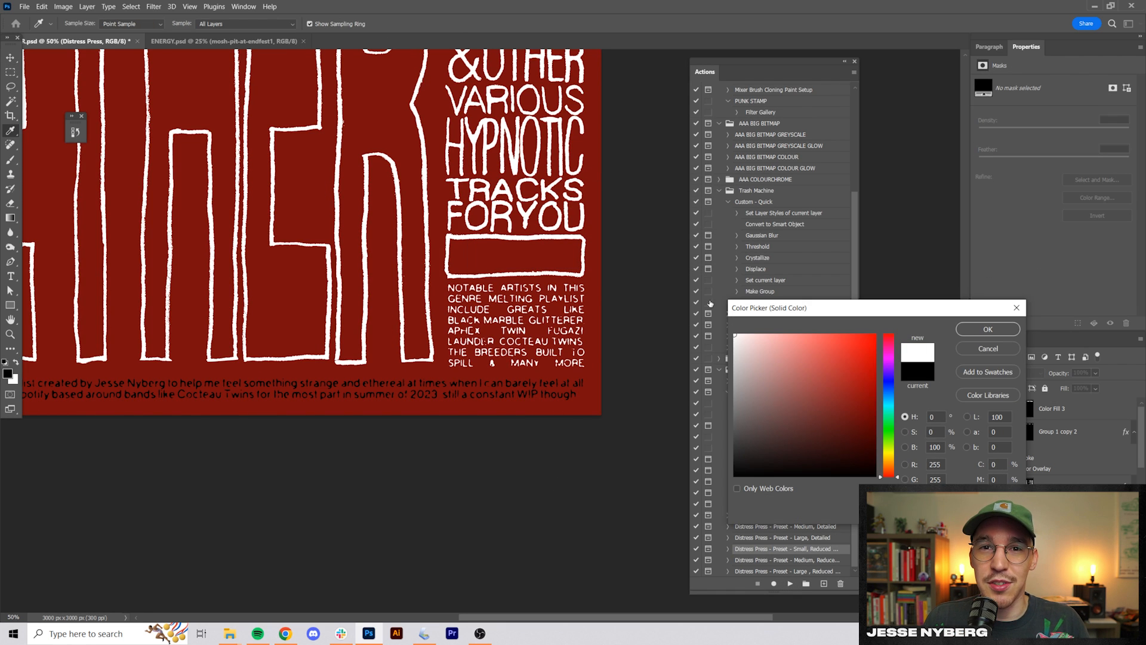
left_click(988, 330)
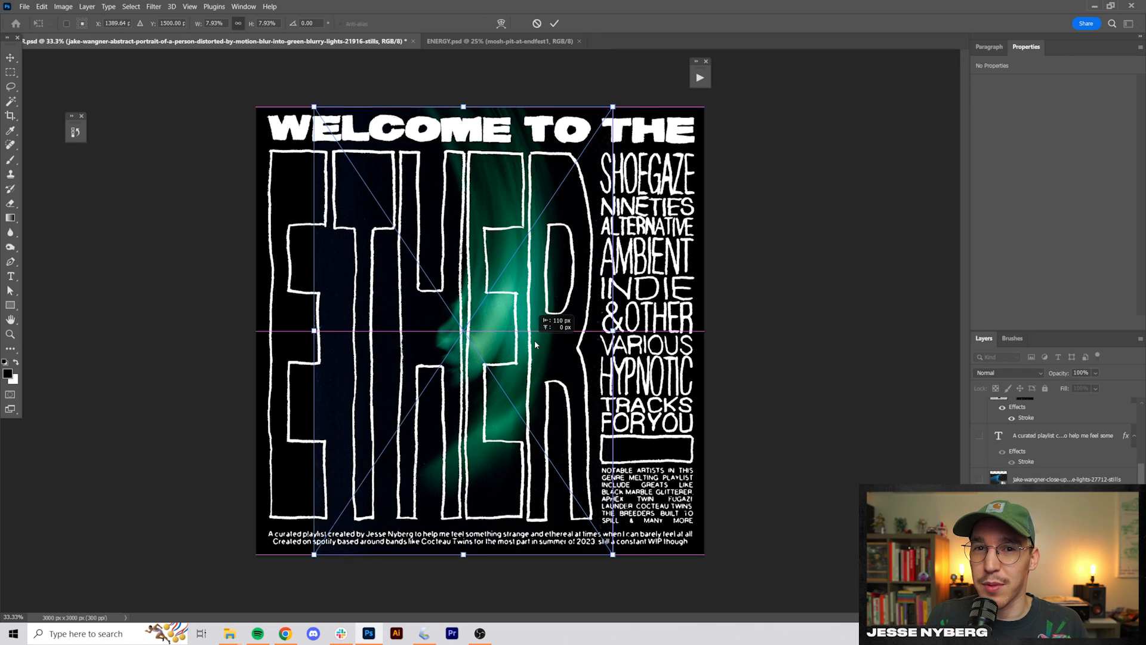
Enlarge the green and blue motion-blur photos to cover the background, with the blue one at about 4582 by 3135 px
left_click_drag(620, 333, 756, 330)
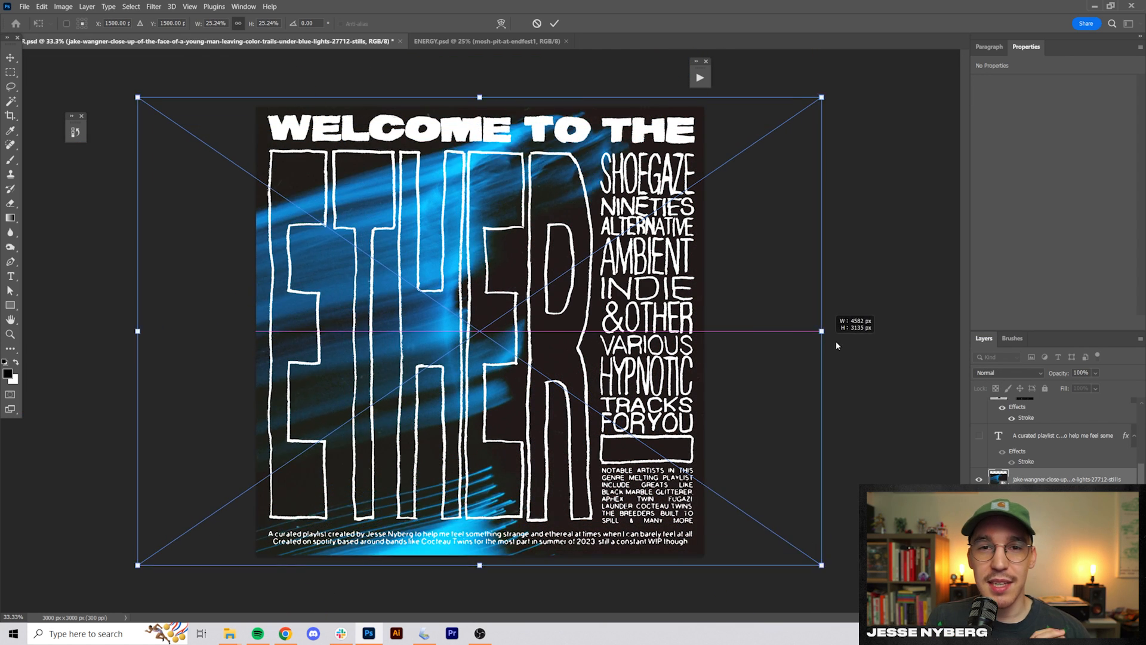
key("Return")
Blend the blue photo with the green one by changing its blend mode, and shift their hue with a Hue/Saturation adjustment
left_click(1009, 373)
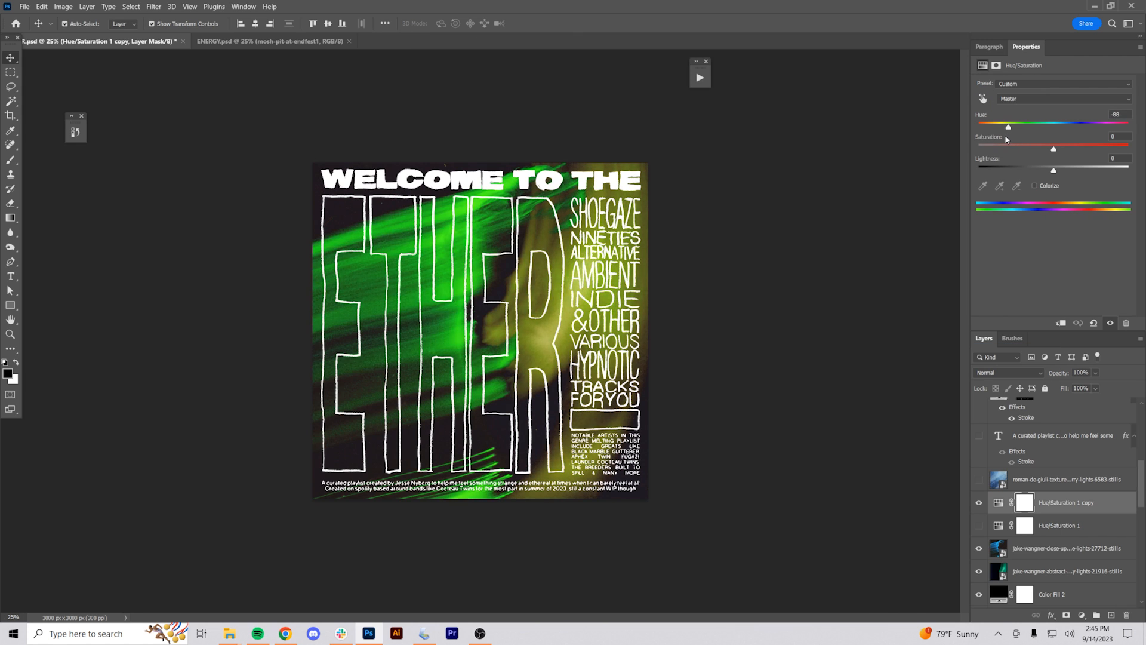
left_click_drag(1005, 135, 969, 136)
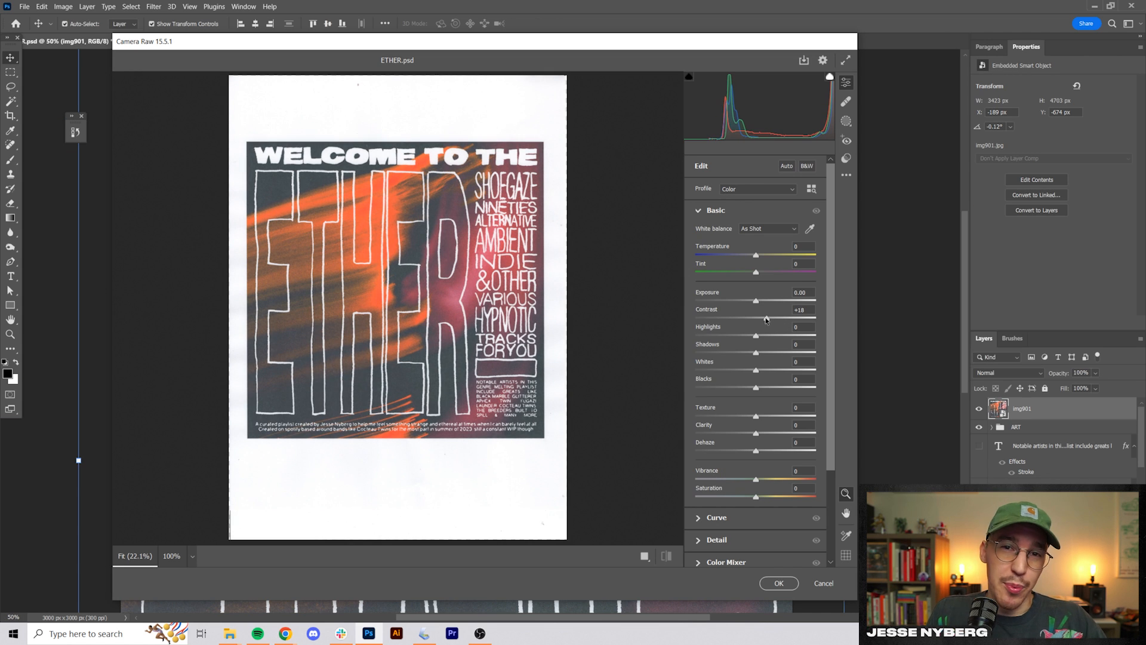
Darken the shadows of the scanned print in Camera Raw, and set its Selective Color reds to cyan -11 and magenta +4
left_click_drag(757, 350, 743, 352)
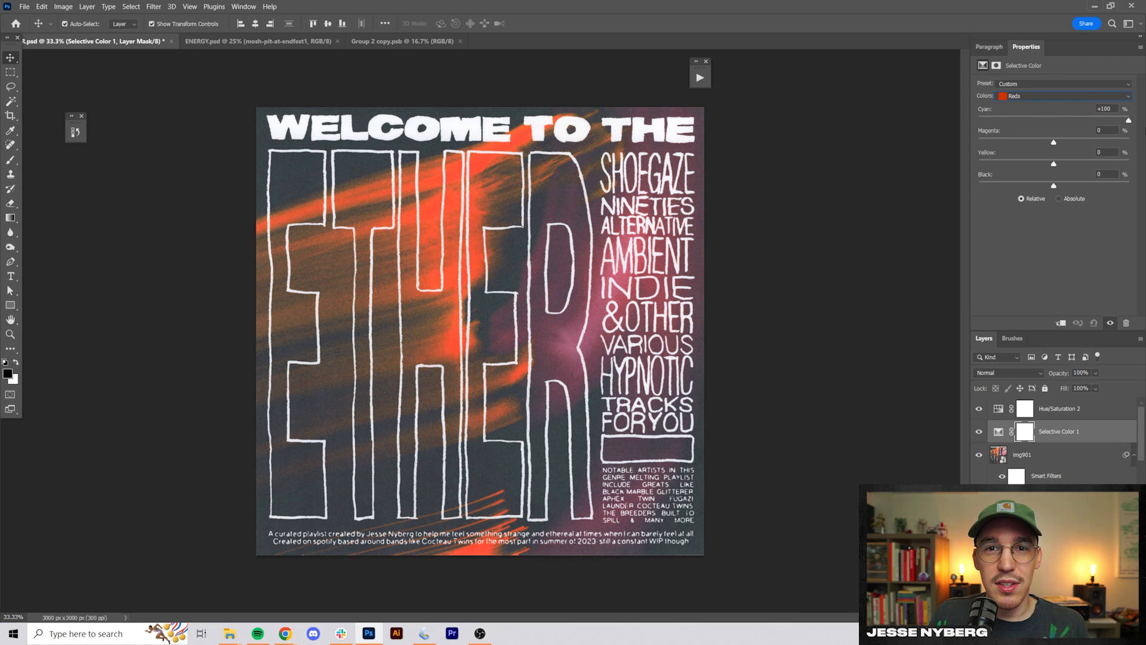
left_click_drag(1128, 120, 1030, 121)
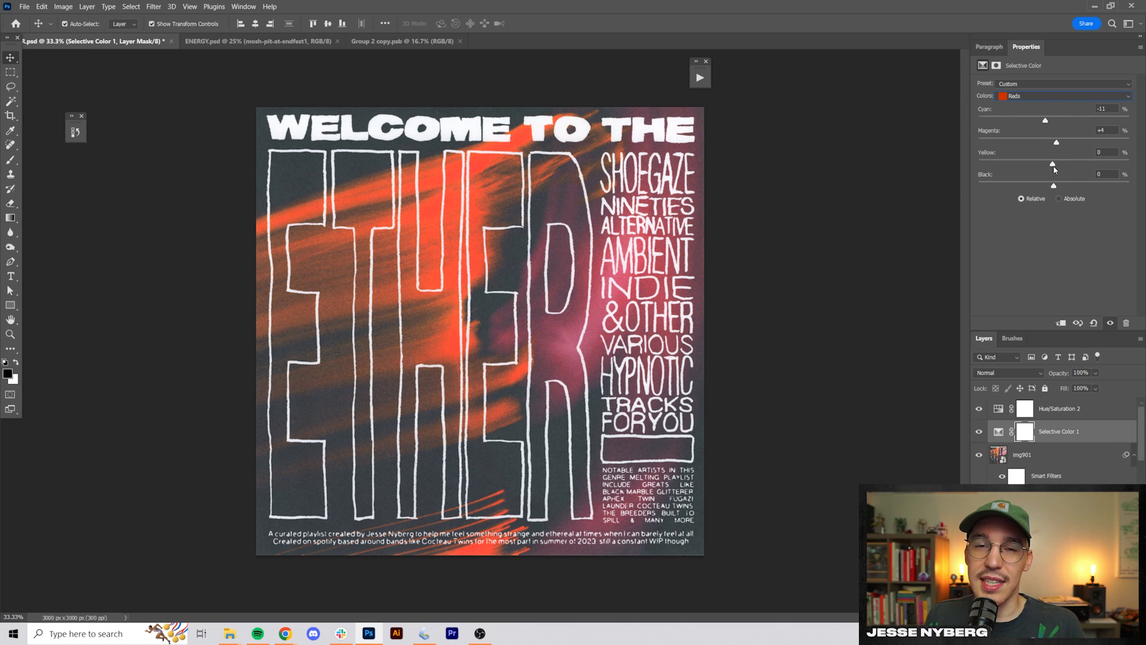
Set the Selective Color blacks to +33 and compare the graded print by toggling layer visibility
mouse_move(1054, 185)
left_mouse_down()
mouse_move(1041, 185)
mouse_move(1056, 185)
left_mouse_up()
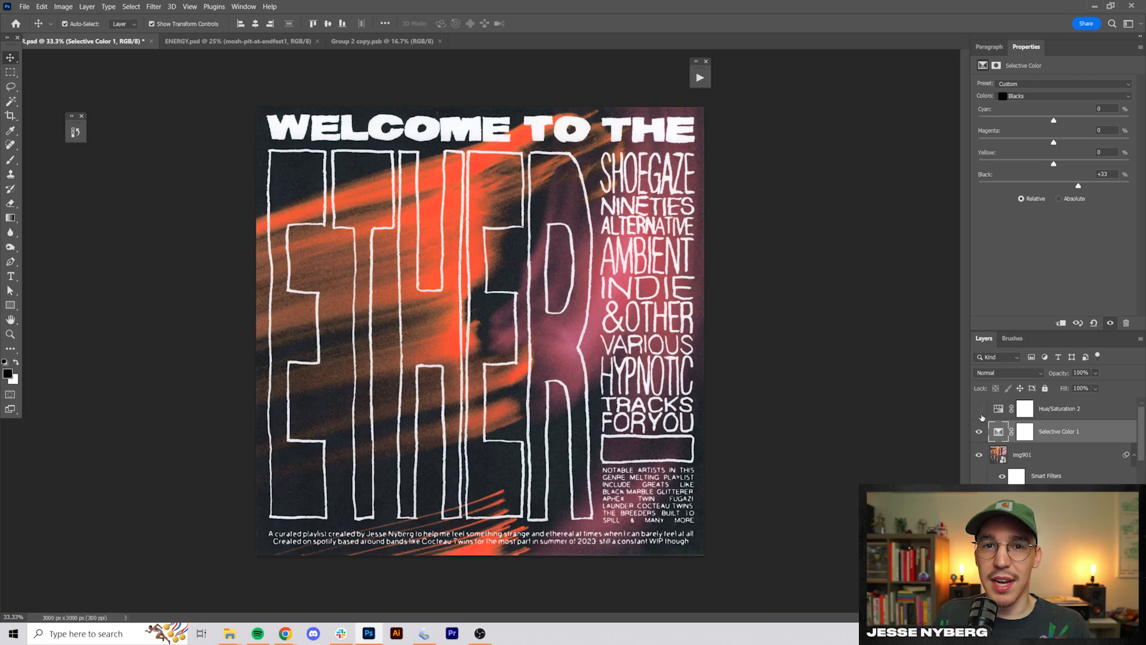
left_click_drag(981, 416, 979, 454)
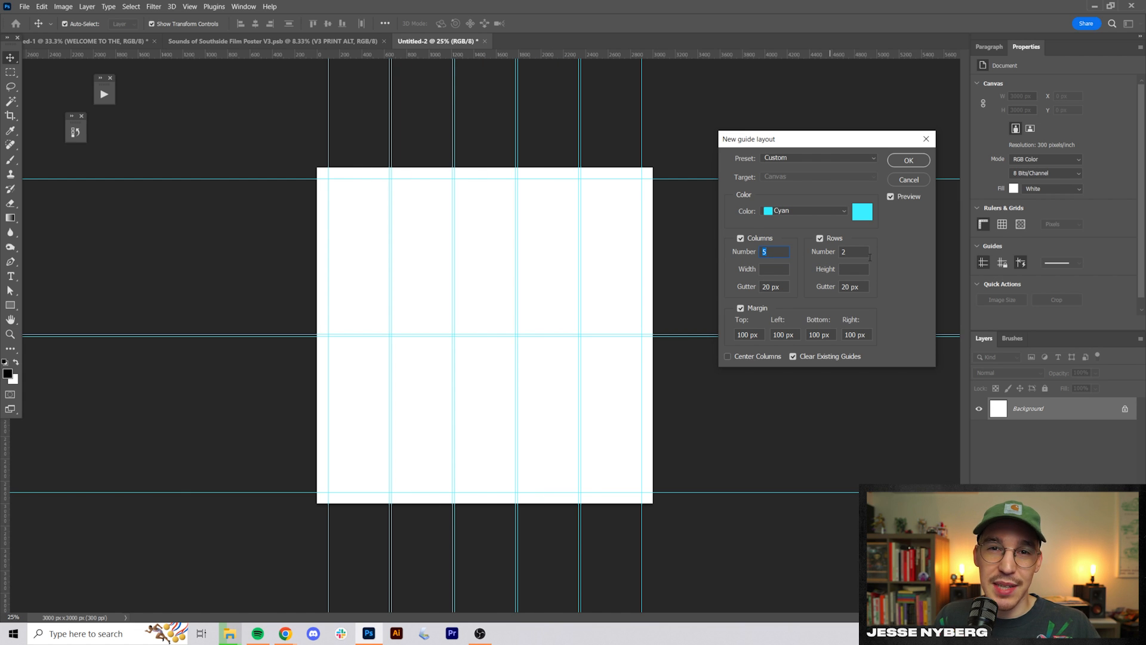
Set up a guide layout with 6 columns, 10 rows, 20 px gutters and 100 px margins on the square canvas
key("Up")
key("Tab")
key("Tab")
key("Tab")
key("Up")
key("Up")
key("Up")
key("Up")
key("Up")
key("Up")
key("Up")
key("Up")
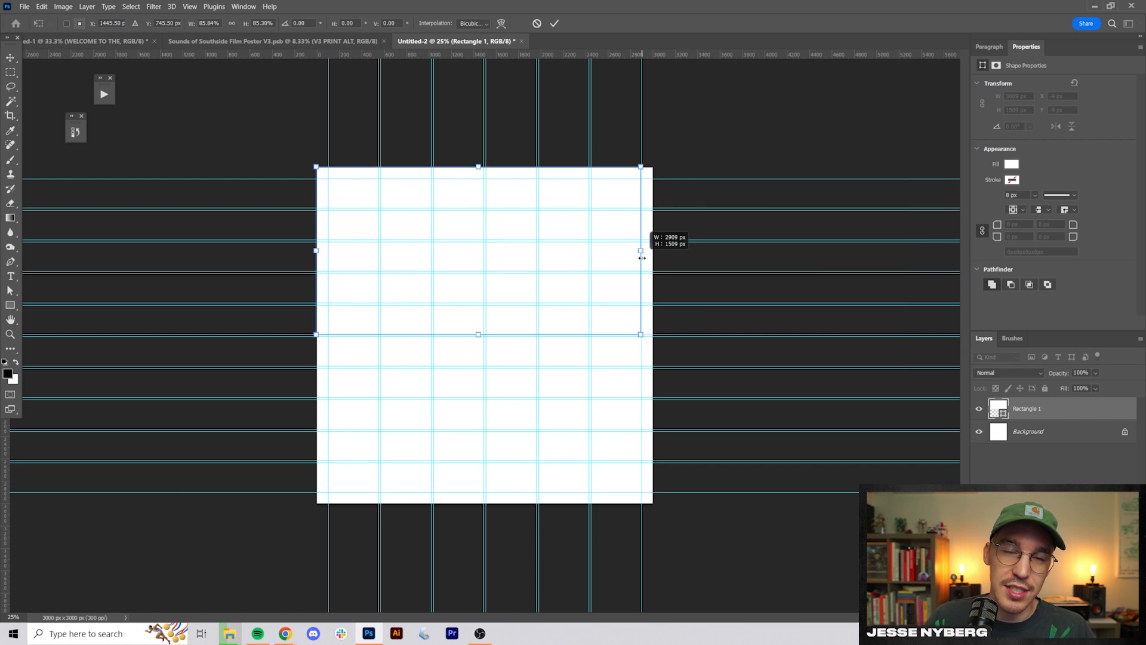
Fit the rectangle's top edge to the top margin guide and extend an orange copy down to the end of the eighth row
left_click_drag(478, 167, 478, 178)
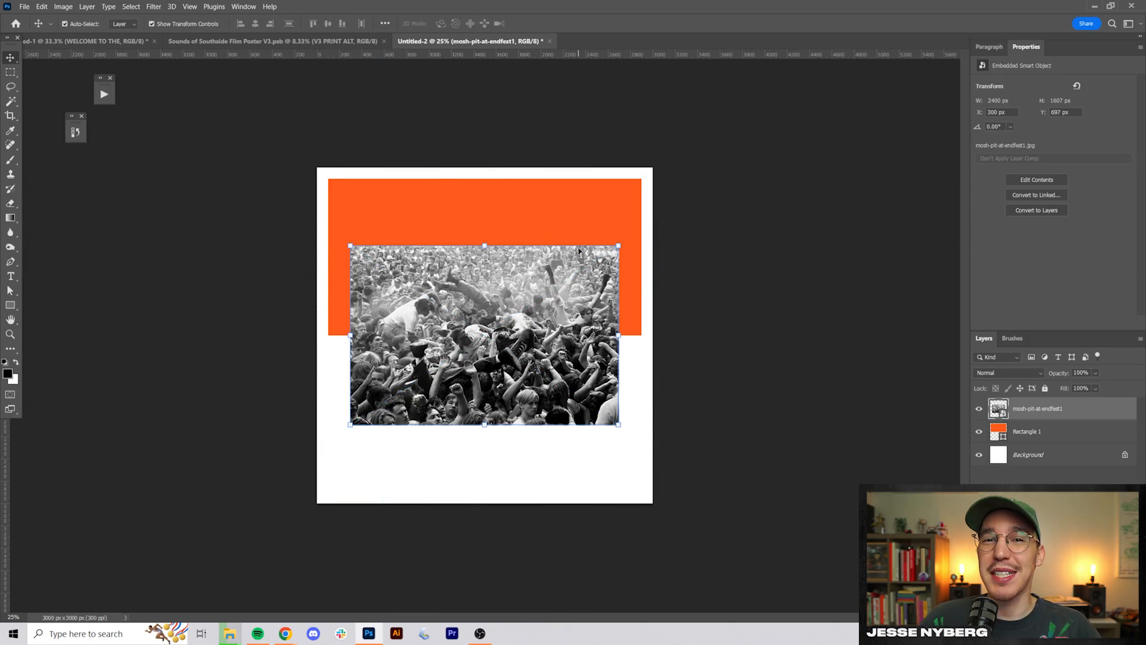
left_click_drag(485, 333, 503, 465)
left_click_drag(504, 465, 504, 463)
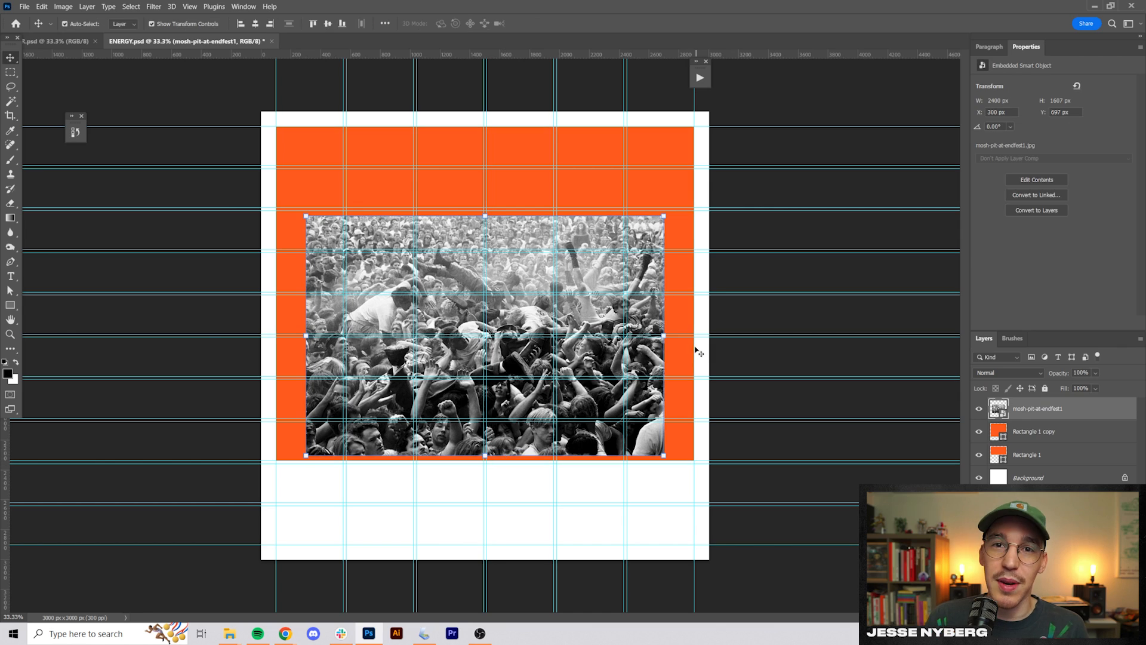
Enlarge the mosh-pit photo to about 188%, clip it to the upper orange rectangle and adjust its vertical position
left_click_drag(665, 335, 695, 337)
left_click_drag(307, 335, 279, 337)
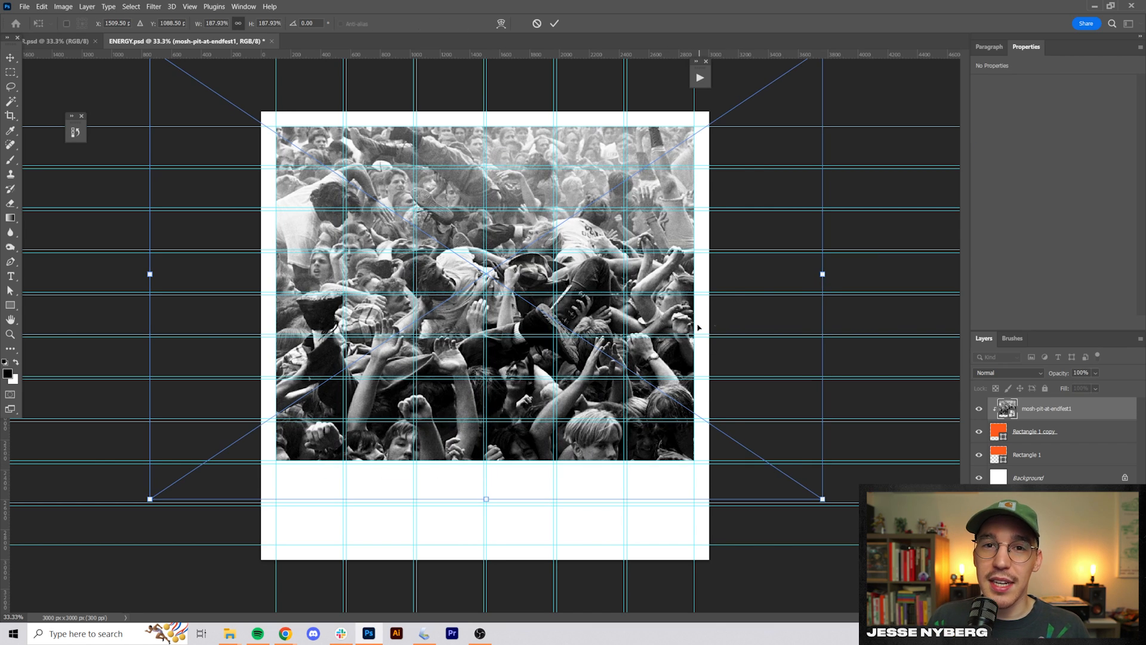
left_click_drag(700, 328, 699, 316)
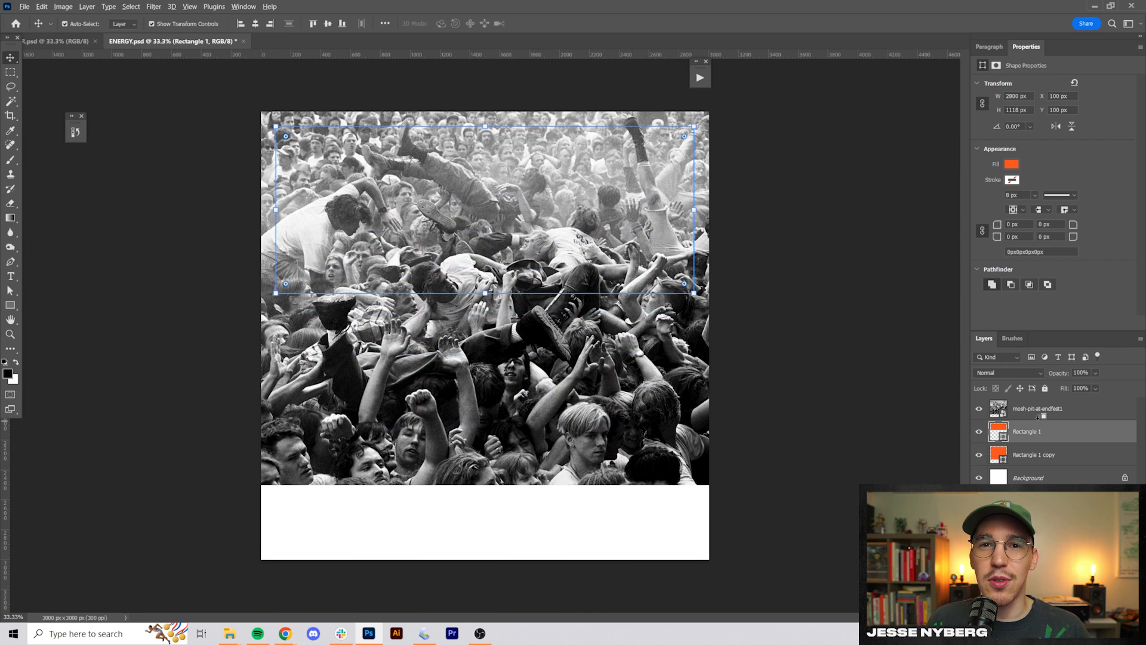
left_click(1039, 418, "alt")
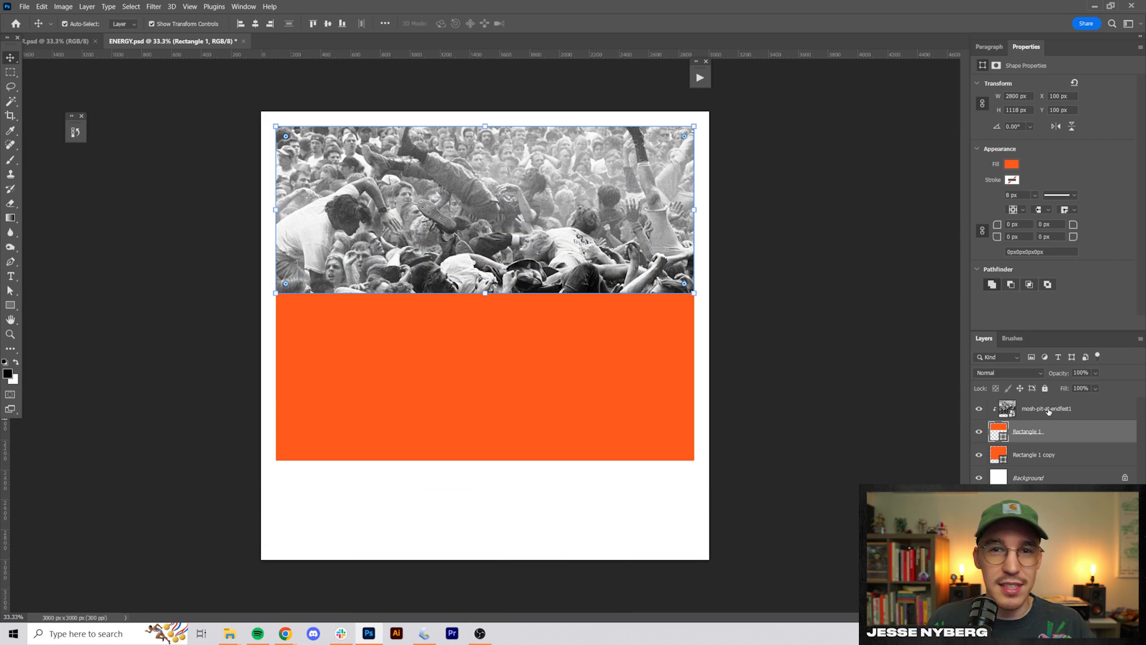
left_click_drag(634, 235, 634, 191)
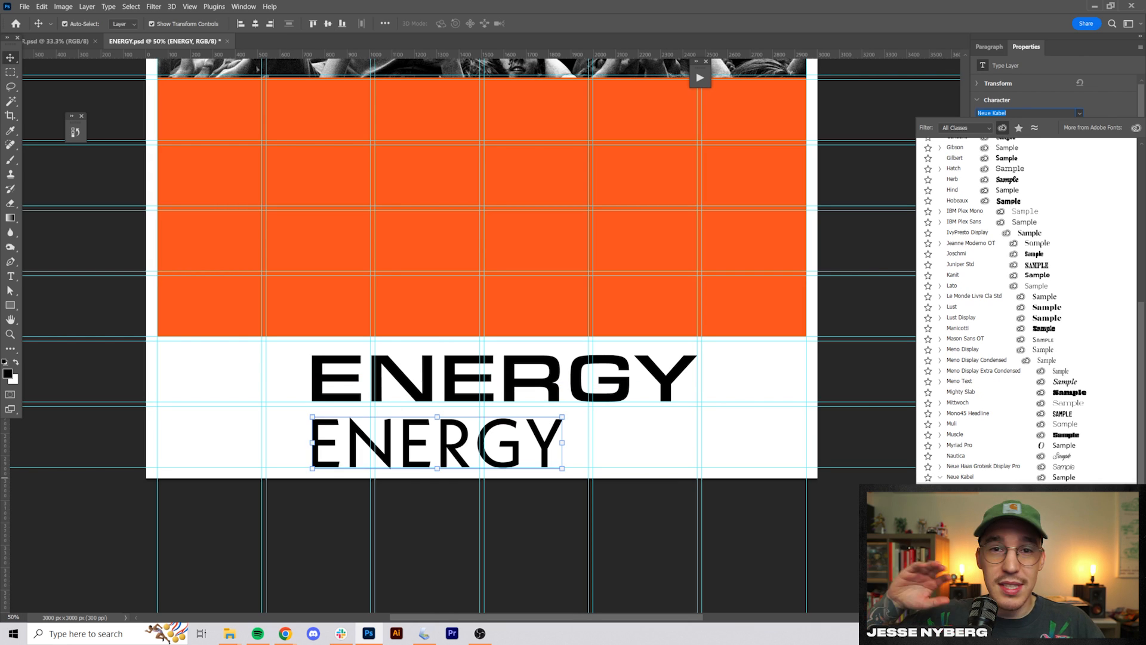
Try the ENERGY title in fonts such as Friz Quadrata Std and Neue Kabel Black, scaled across the layout width, and compare the versions
key("Down")
key("Down")
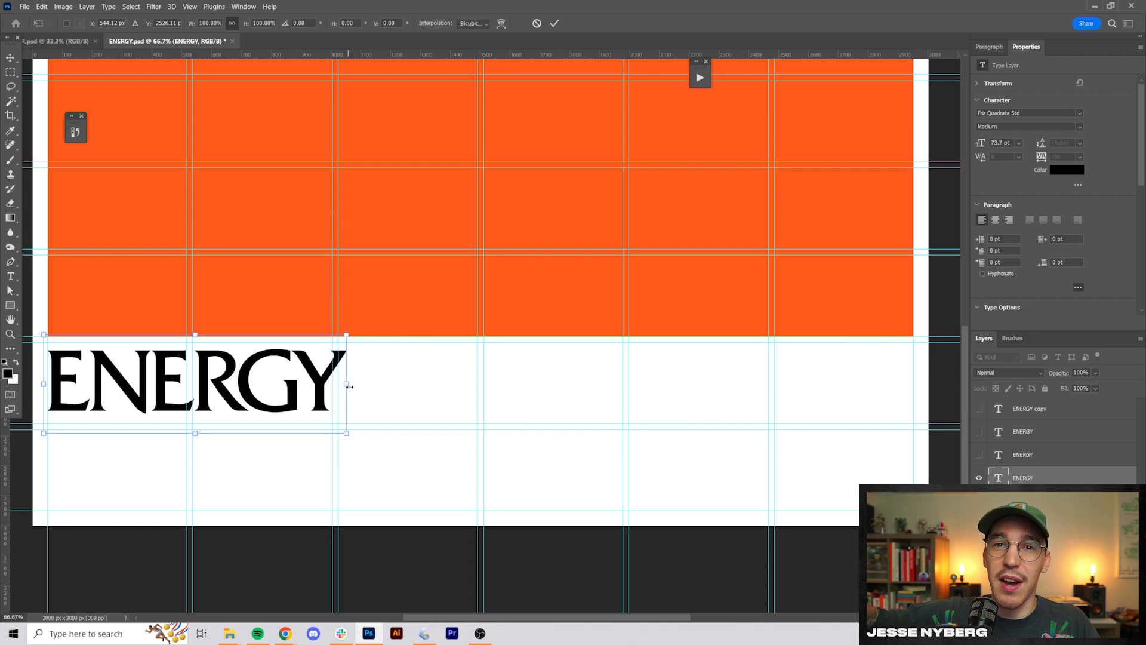
left_click_drag(349, 385, 929, 405)
key("Return")
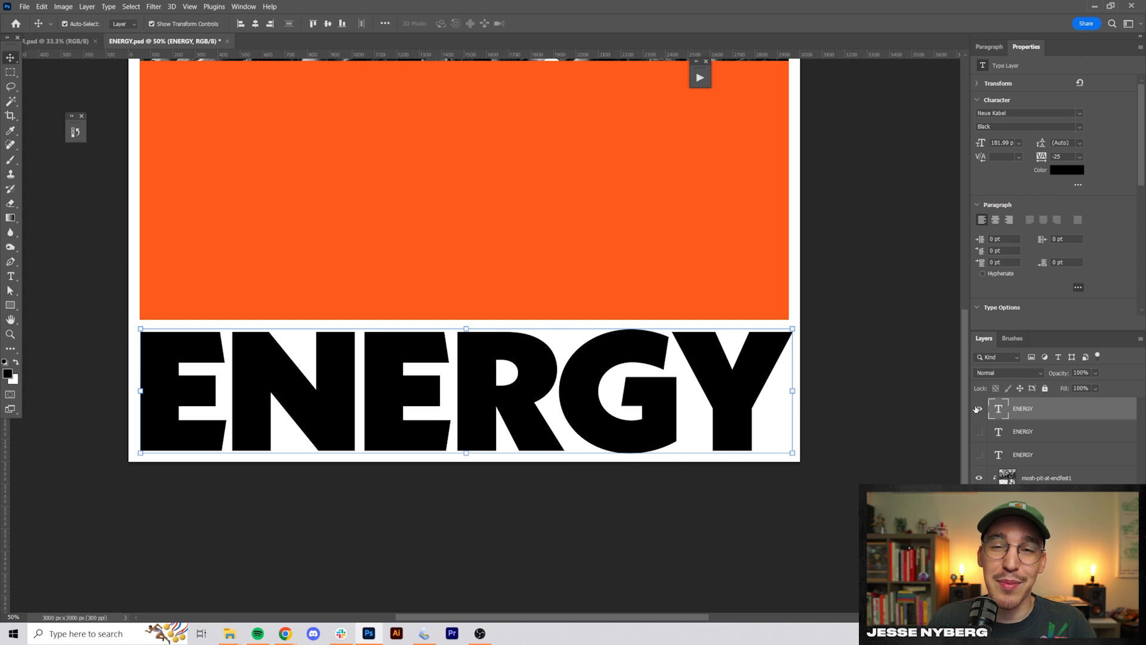
left_click(977, 405)
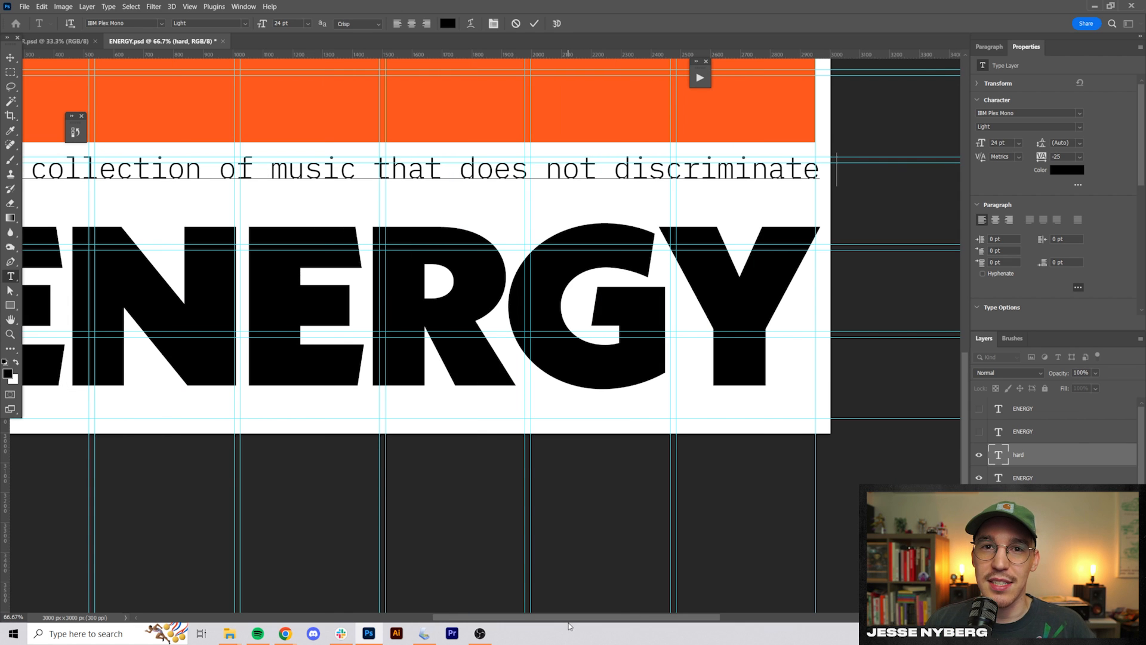
Write the tagline about music that does not discriminate by genre in 14 pt IBM Plex Mono, and fit it between the margins under the title
type("y genre, as lon")
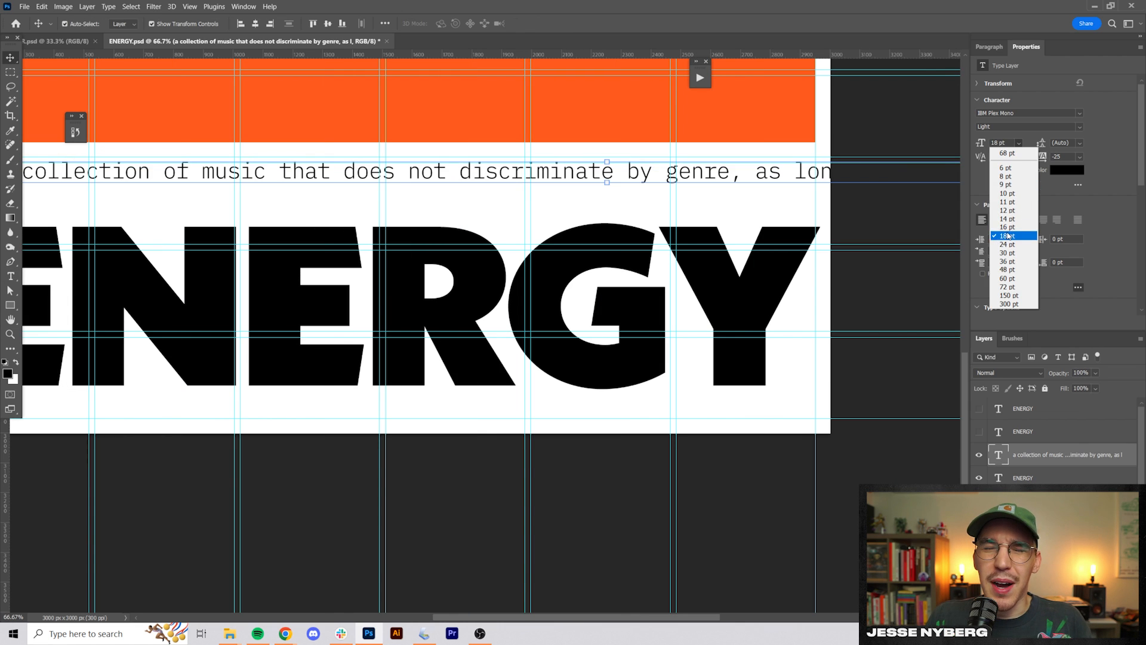
left_click(1015, 220)
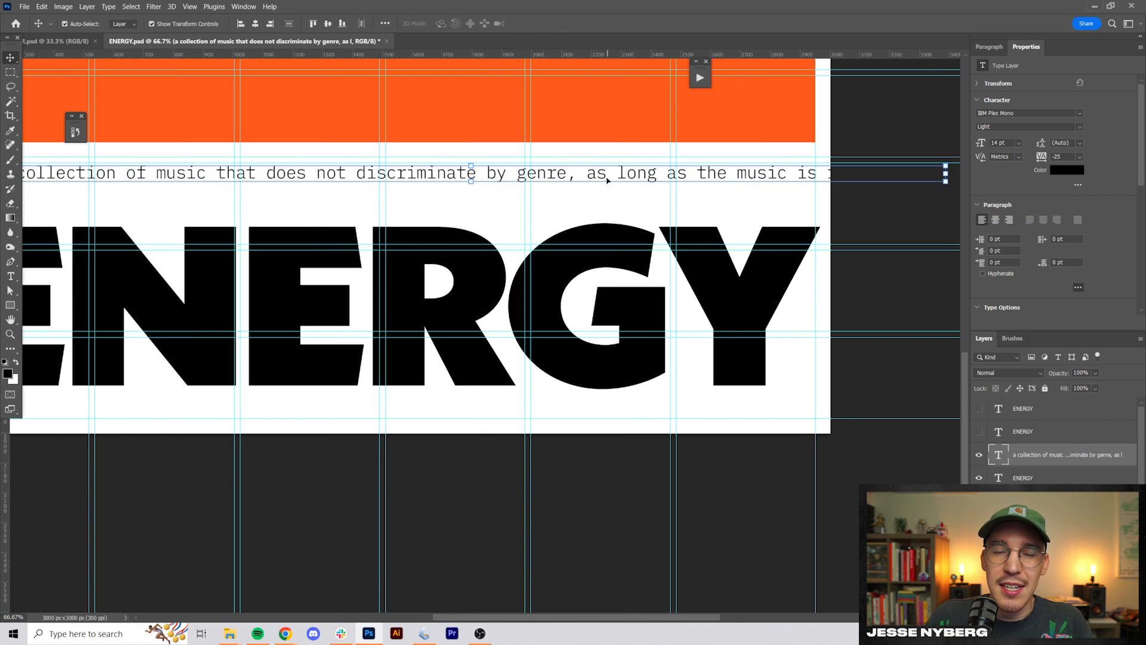
left_click_drag(606, 182, 591, 417)
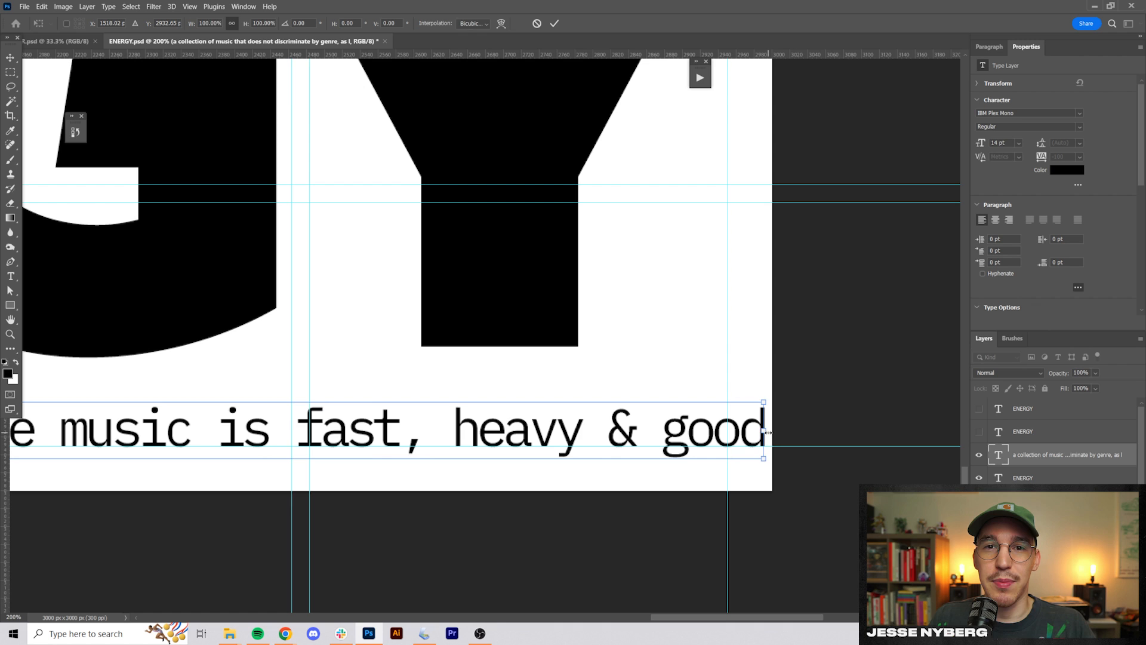
left_click_drag(768, 433, 728, 432)
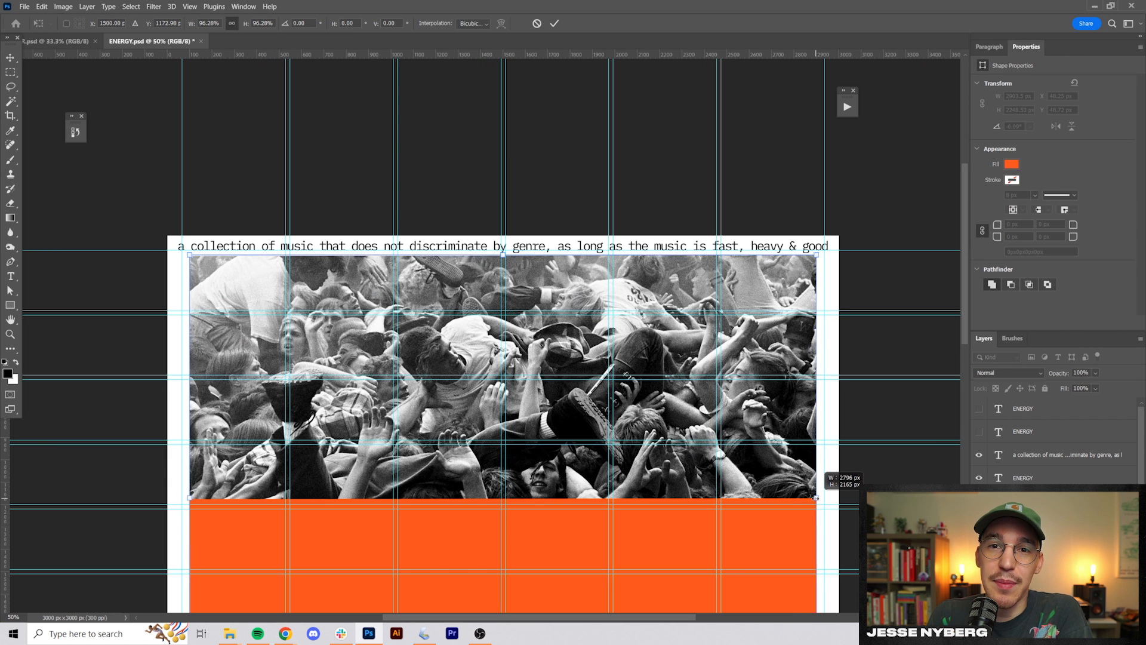
Scale the photo and orange block to the margin guides, and place a copy of the tagline rotated 180° under the title
left_click_drag(819, 500, 824, 498)
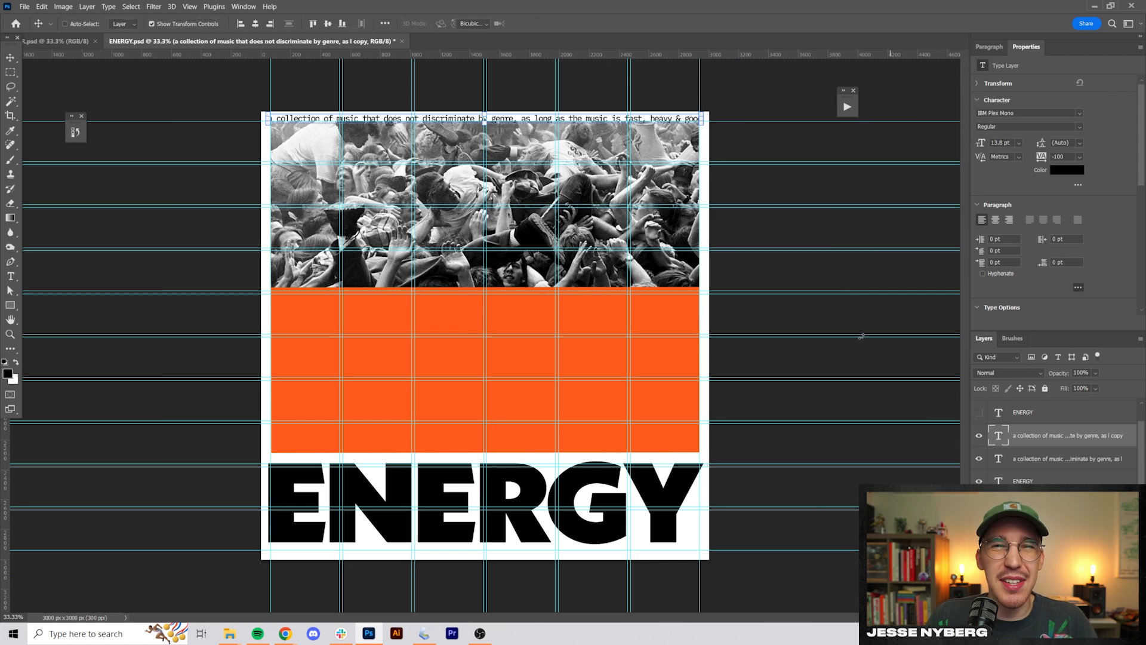
left_click_drag(96, 310, 207, 167)
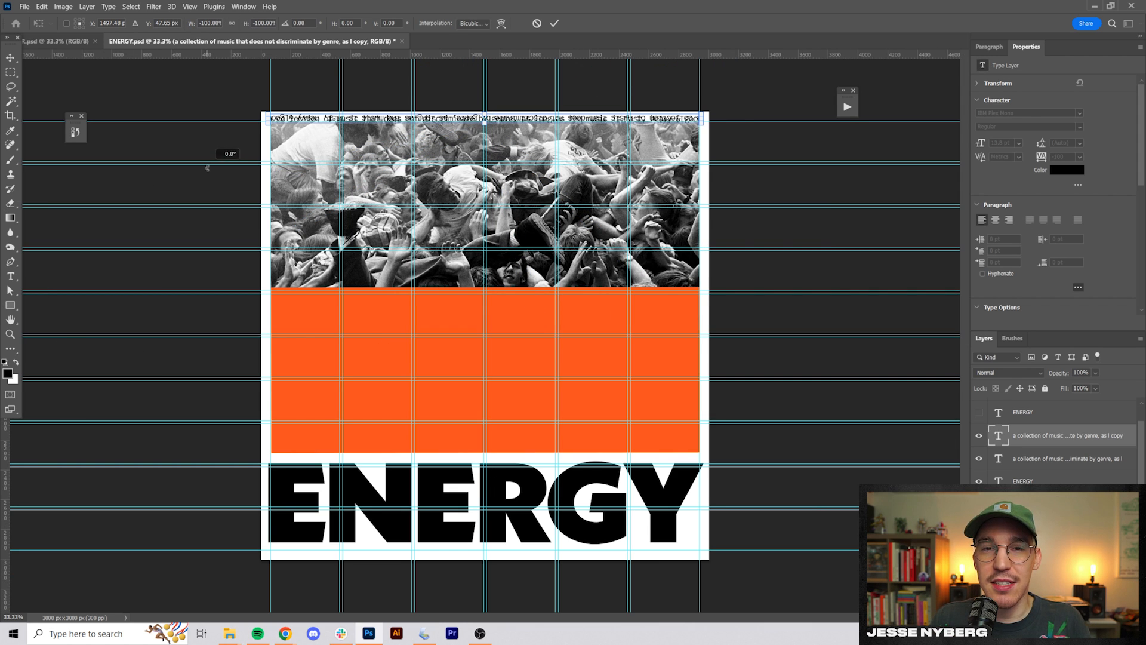
left_click_drag(453, 119, 498, 537)
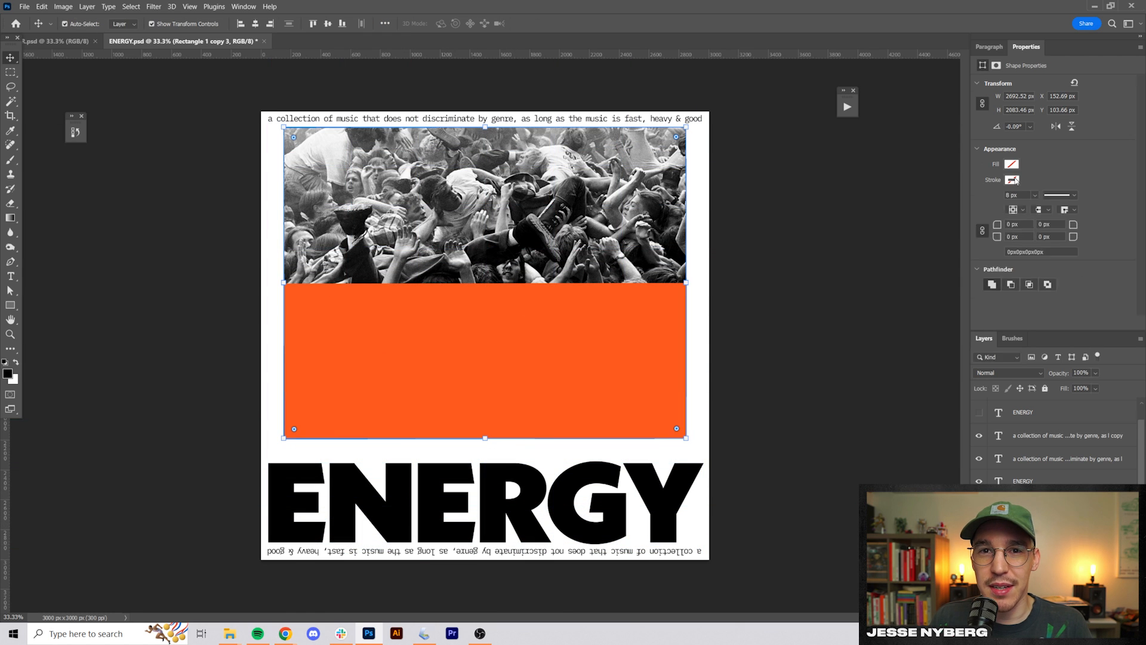
Outline the rectangle around the photo and orange block with a black 8 px stroke and no fill
left_click(1013, 180)
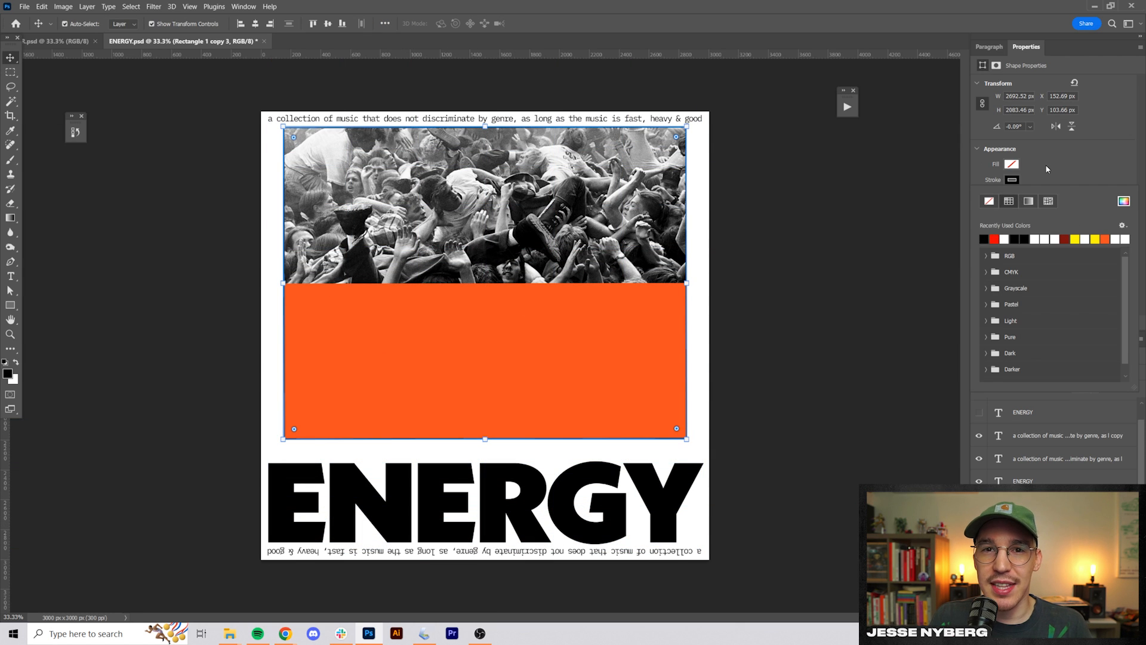
left_click(884, 345)
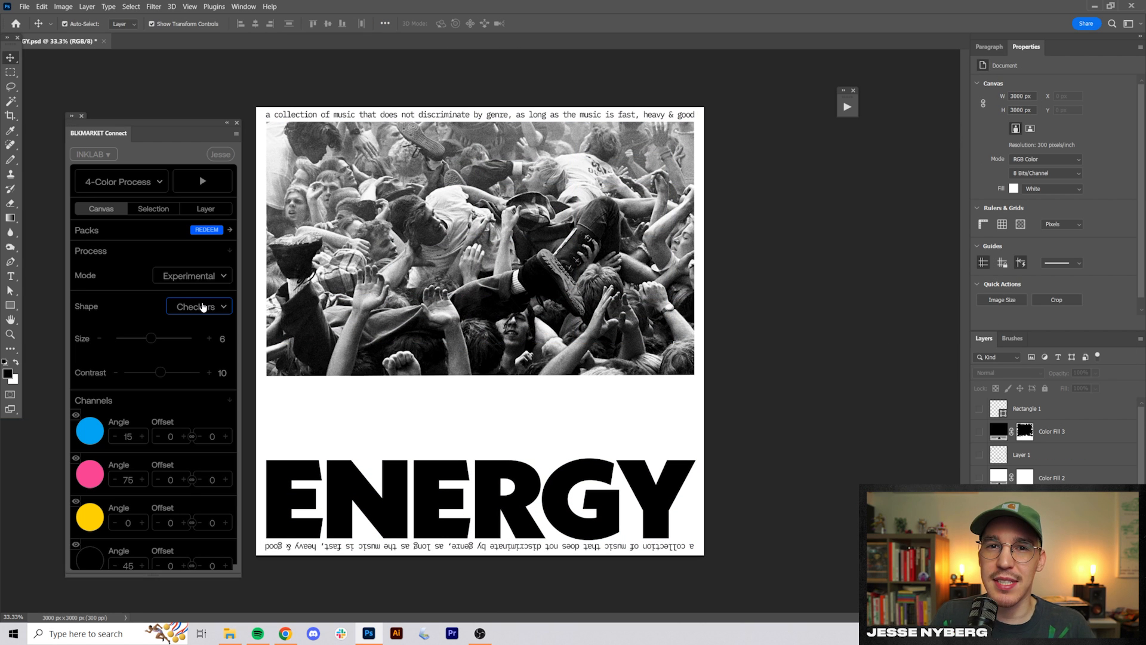
Configure the Inklab 4-Color Process effect for the layer in Advanced mode with Pattern Diffusion conversion
left_click(203, 307)
left_click(186, 372)
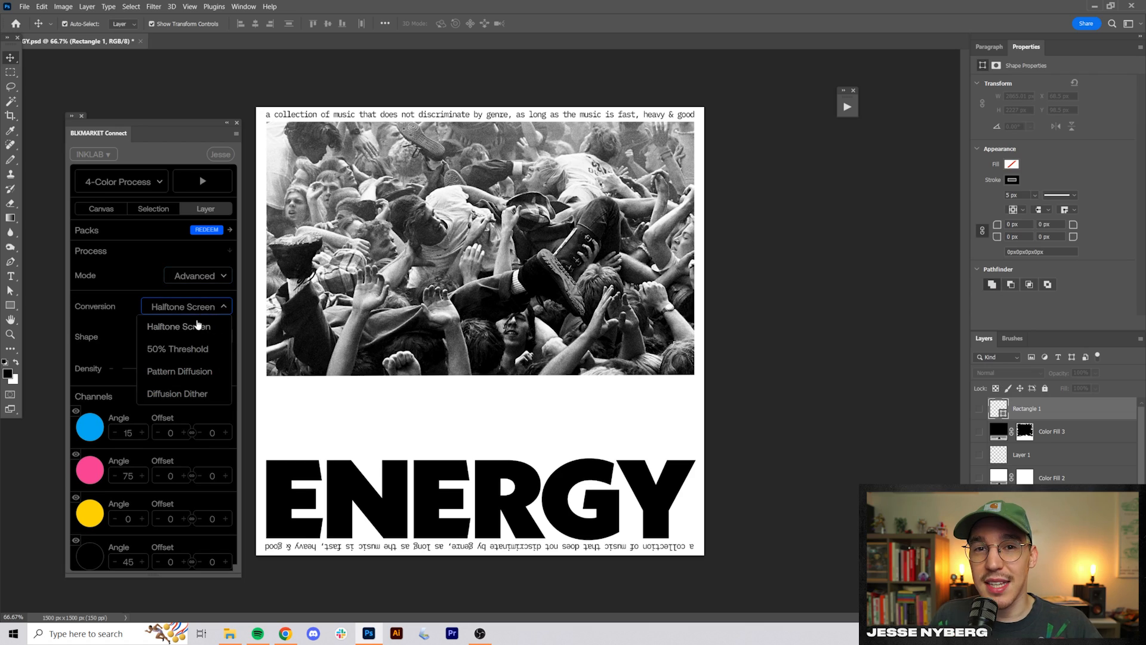
left_click(192, 371)
scroll(170, 456, "down", 3)
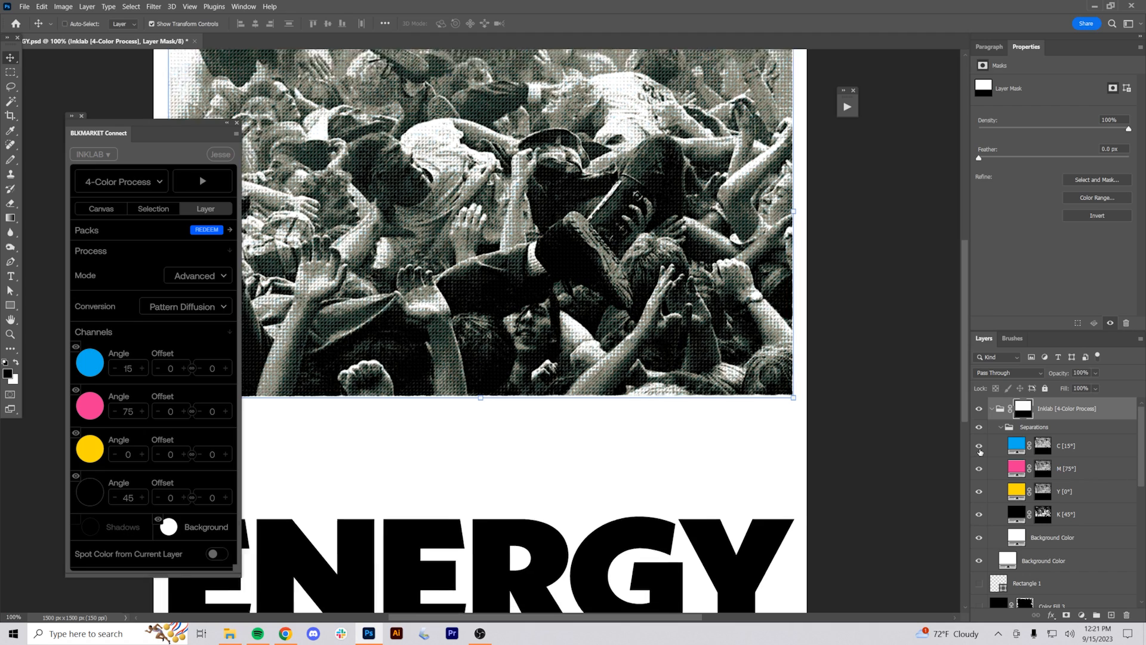
Hide the cyan, magenta and yellow separations of the processed photo, keeping only the black one
key("ctrl+minus")
left_click(979, 446)
left_click(979, 468)
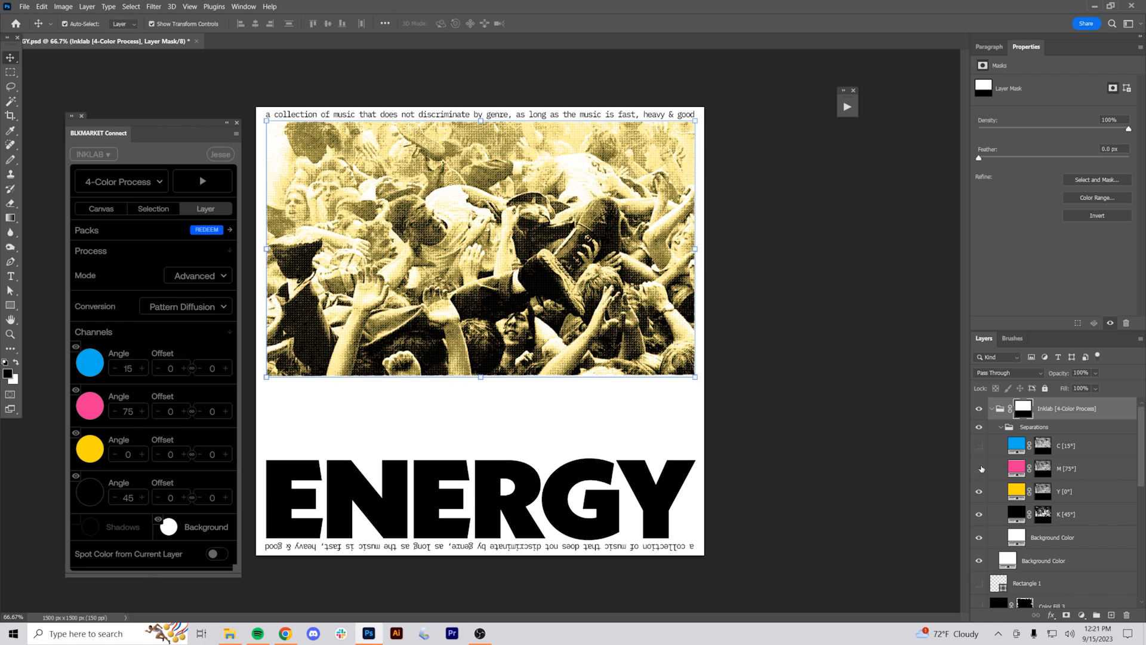
left_click(980, 490)
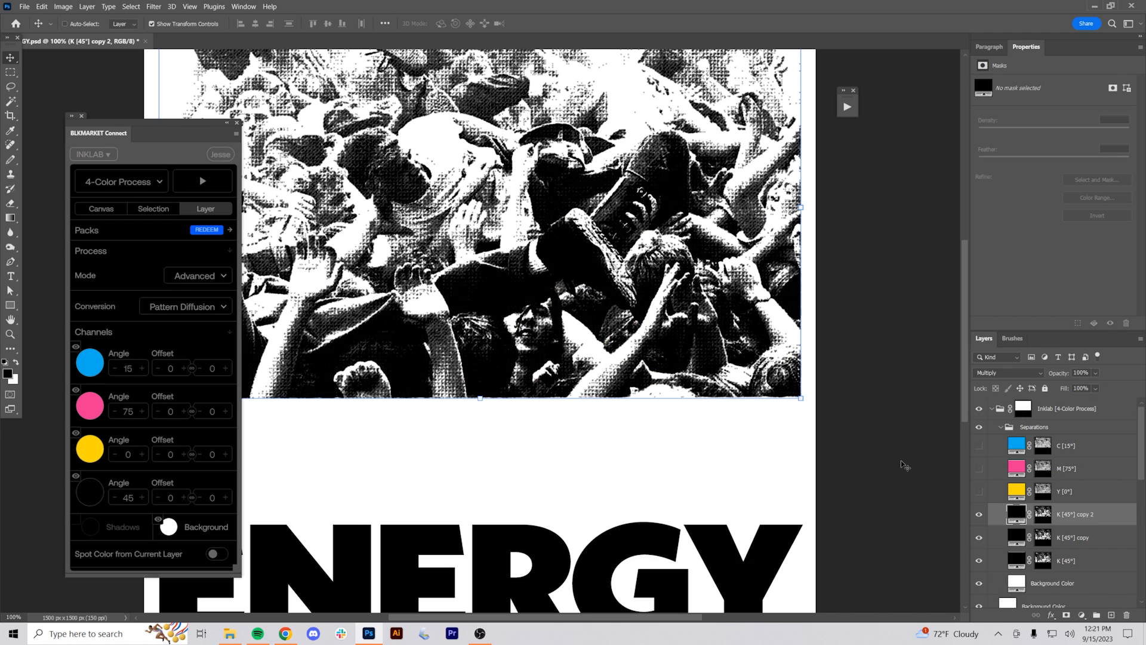
Duplicate the black separation several times to strengthen the photo's halftone texture
key("ctrl+j")
key("ctrl+j")
key("ctrl+j")
key("ctrl+j")
key("ctrl+j")
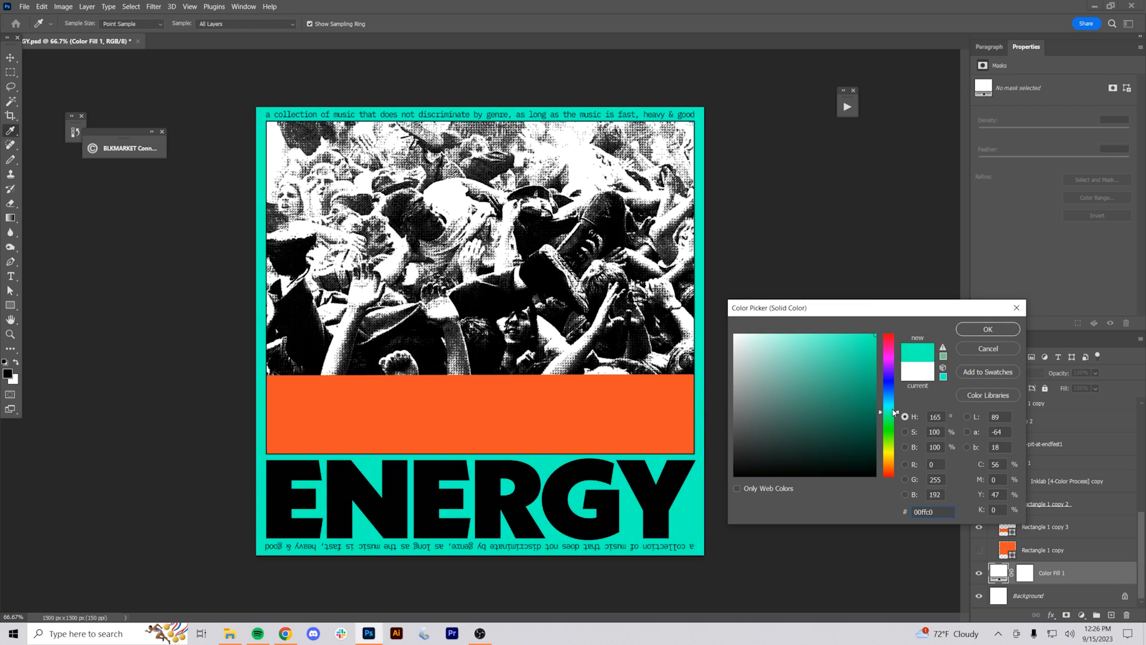
Try other hues for the background colour fill behind the layout
left_click_drag(895, 409, 900, 361)
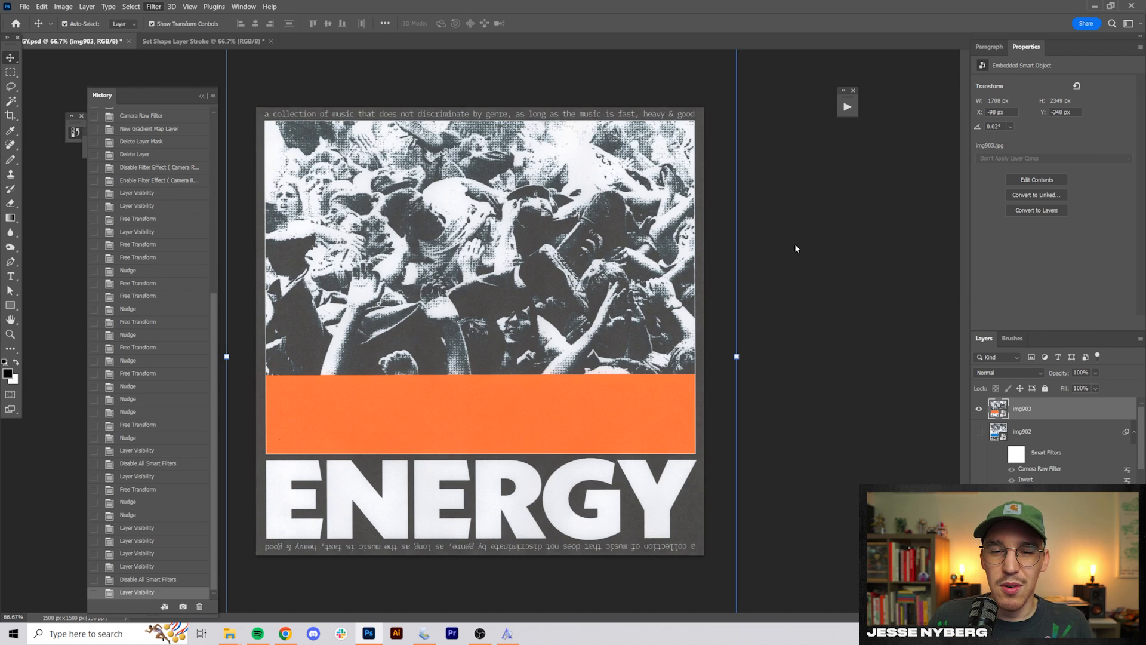
Grade the scanned print in Camera Raw with contrast +20, blacks -20 and vibrance +12, and adjust its blacks with Selective Color
key("ctrl+shift+a")
left_click_drag(756, 318, 766, 320)
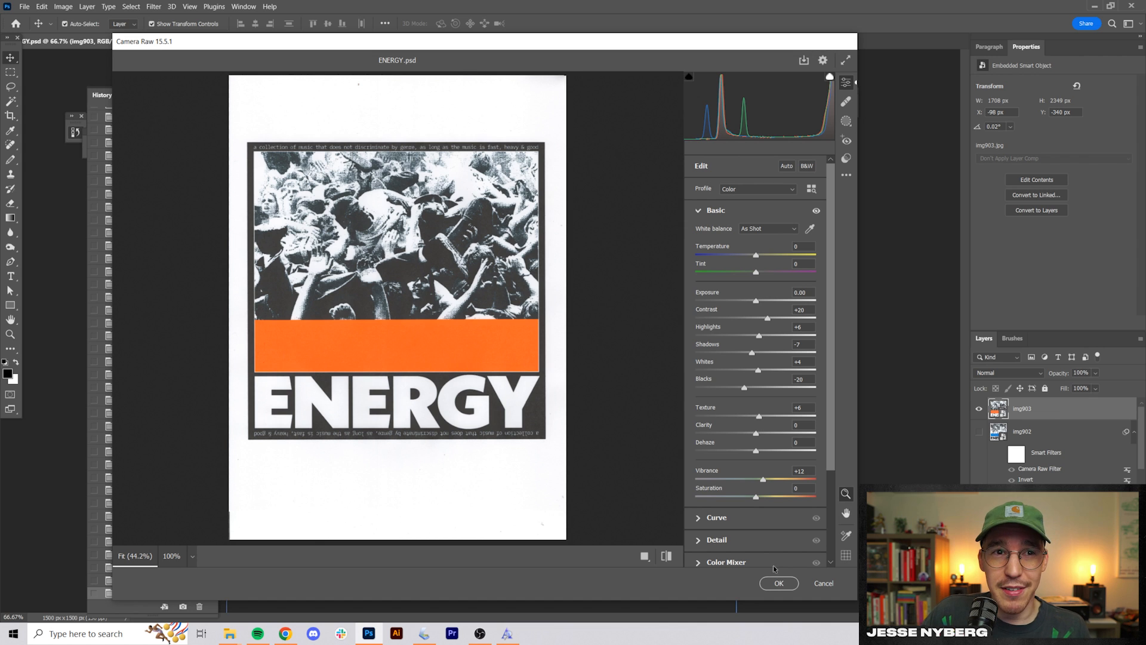
left_click(779, 584)
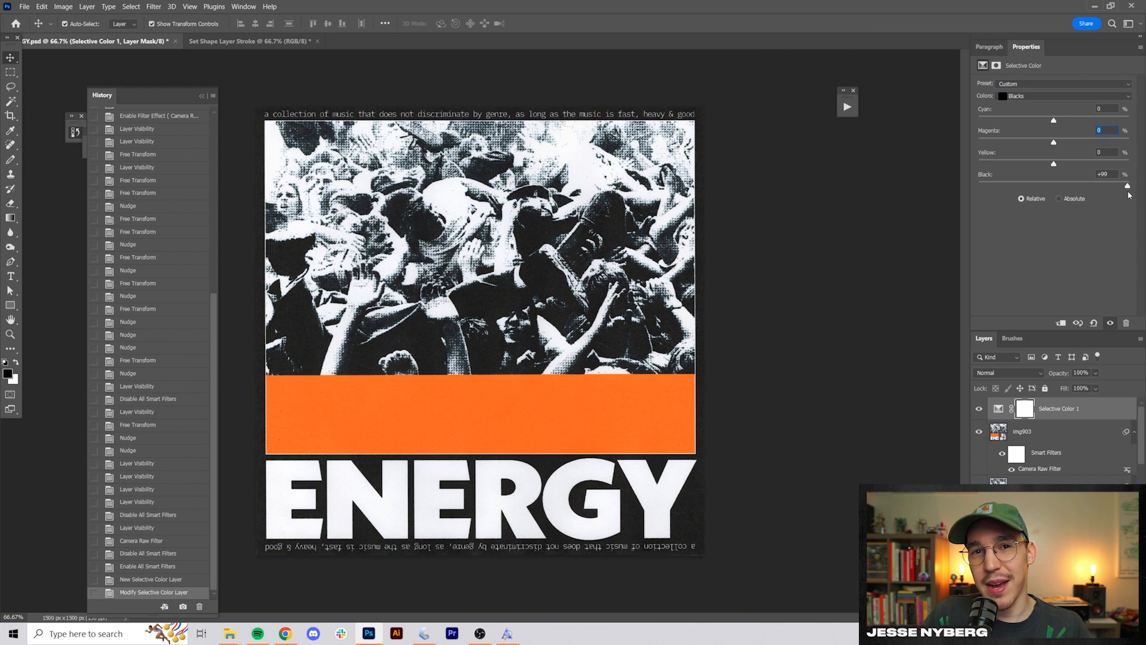
left_click_drag(1129, 194, 1063, 197)
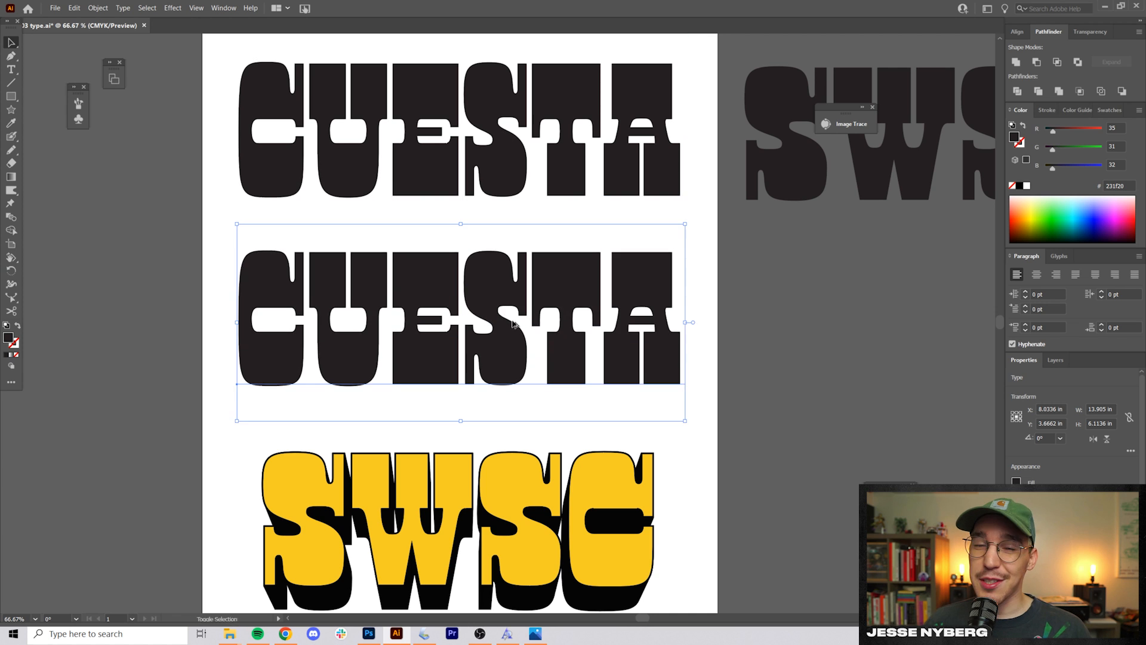
In Illustrator, expand the second CUESTA text's object and fill, enlarge the lettering to about 15 in wide and move it up
left_click(98, 8)
left_click(113, 122)
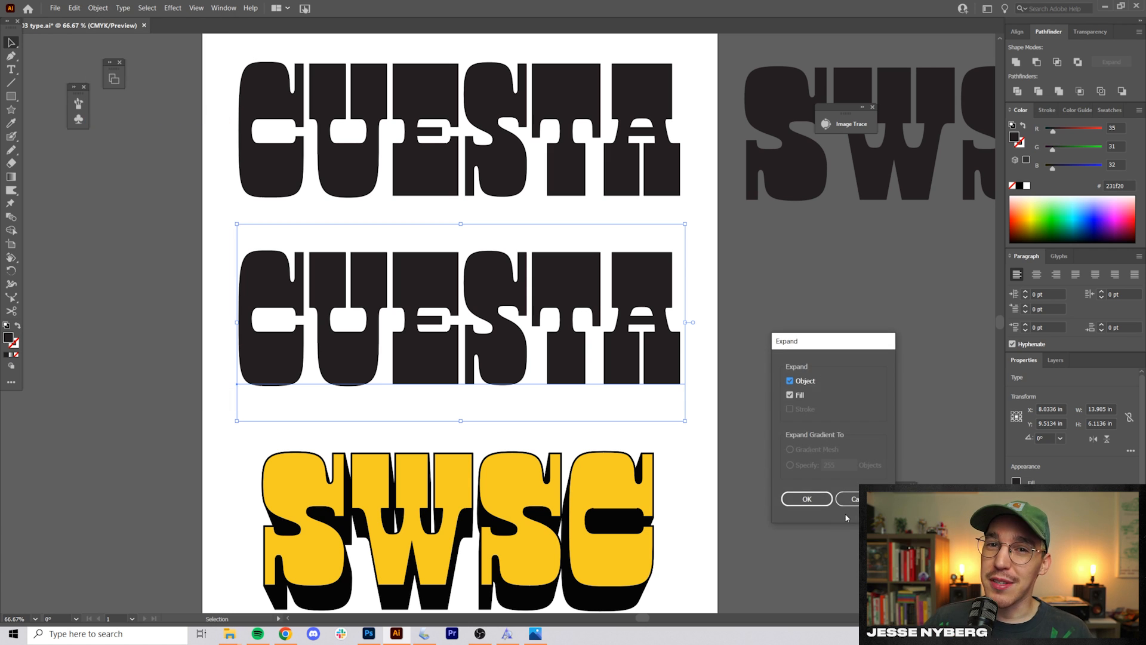
left_click(806, 498)
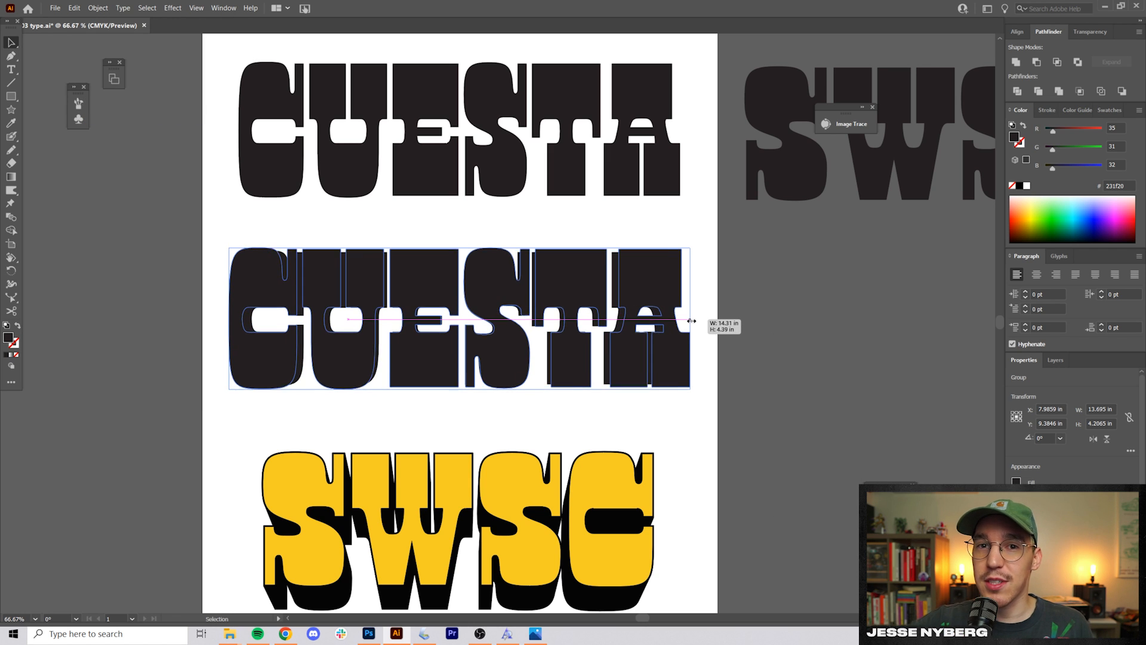
left_click_drag(583, 297, 583, 278)
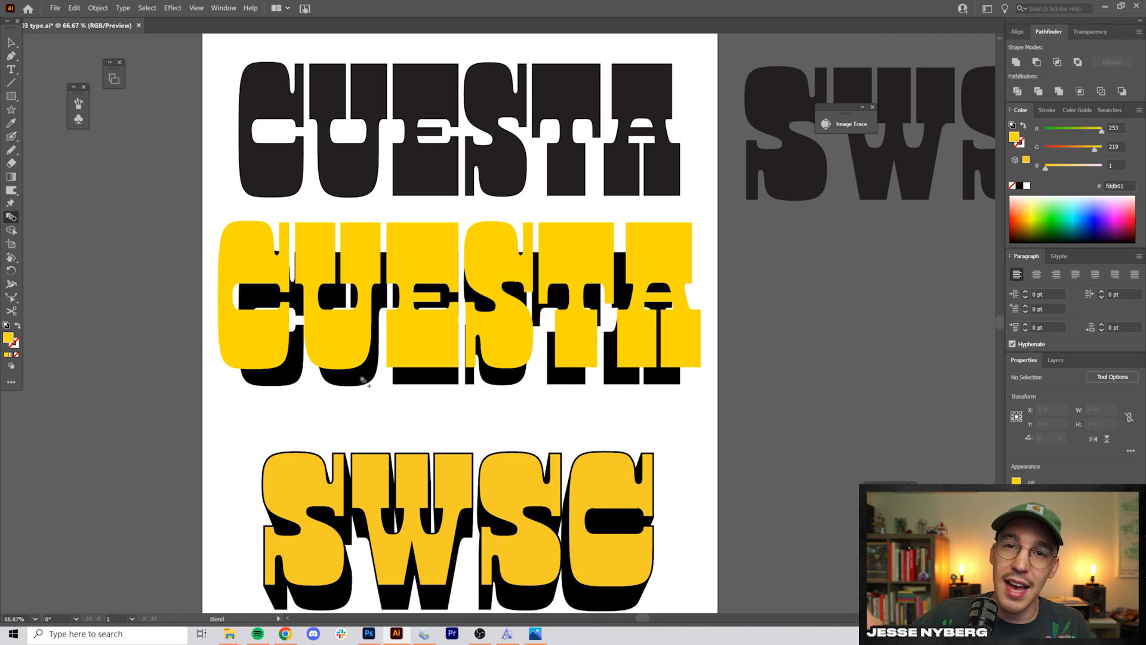
Blend the yellow and black CUESTA lettering using 250 specified steps, and recolour the extrusion shape behind the separate outlined copy black
left_click(362, 380)
key("Return")
left_click(838, 354)
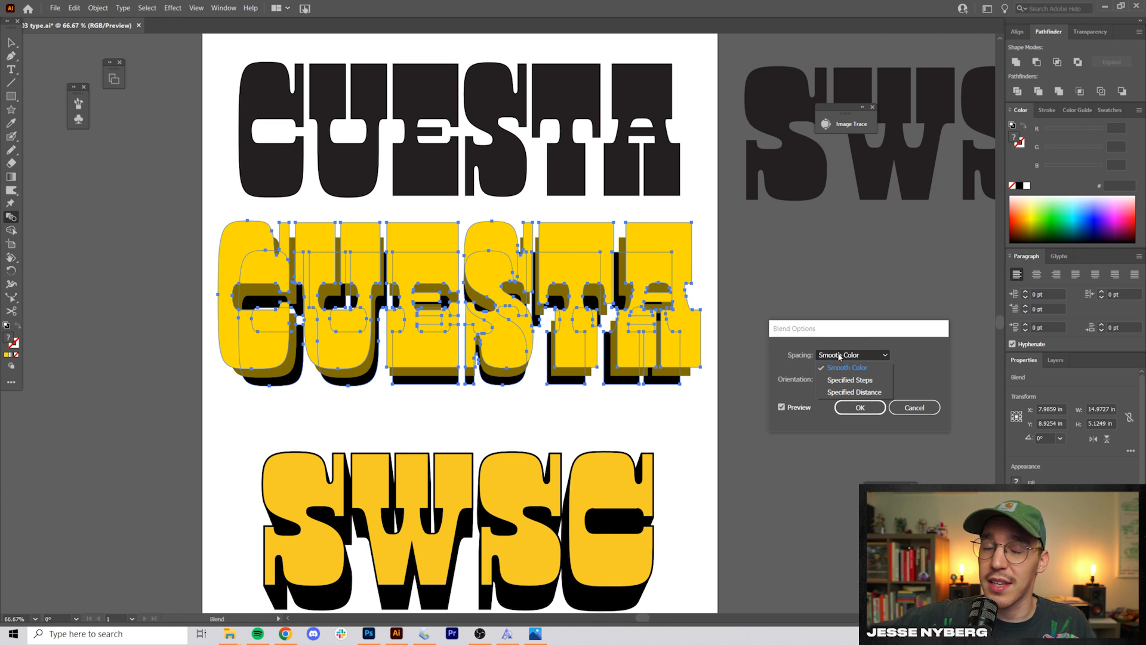
left_click(849, 382)
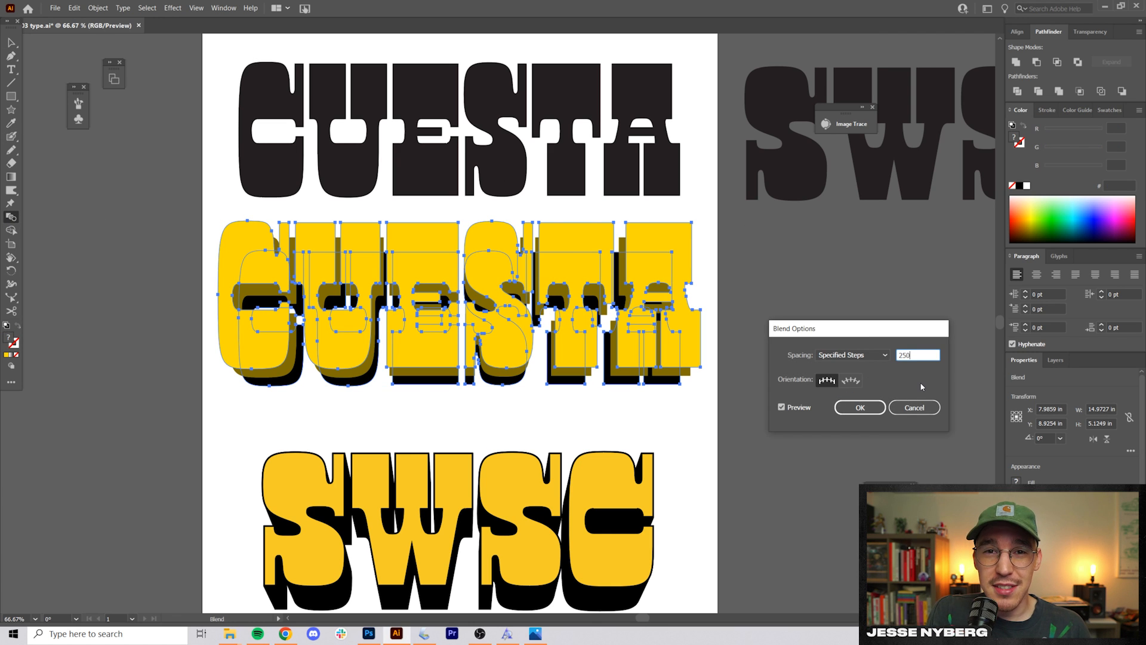
left_click(861, 408)
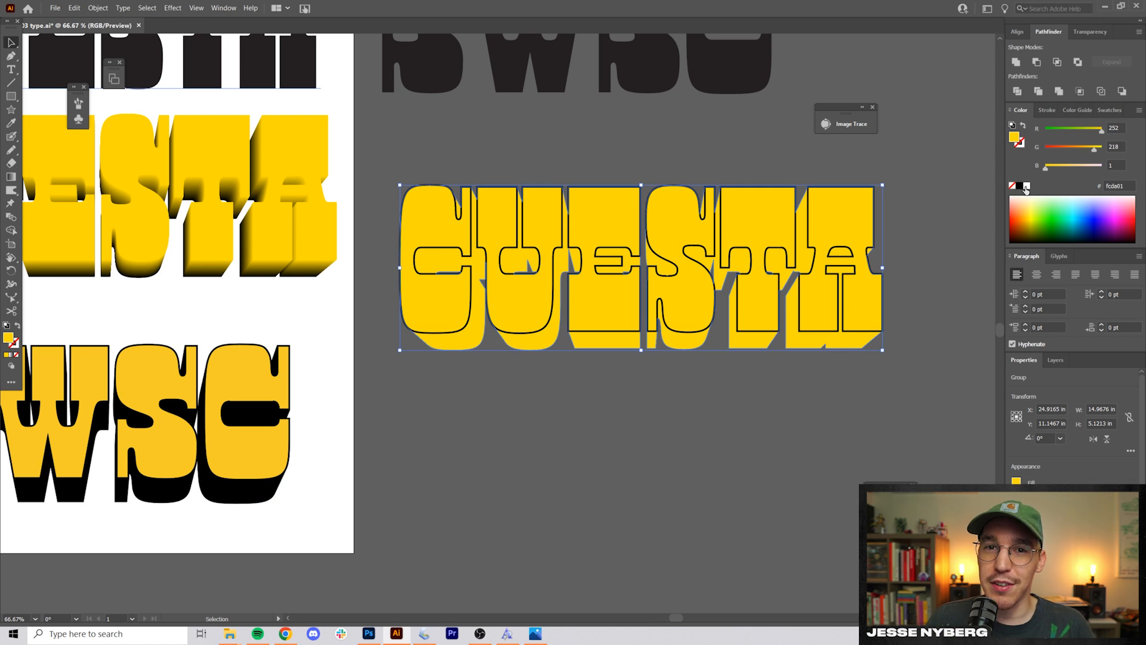
left_click(1026, 187)
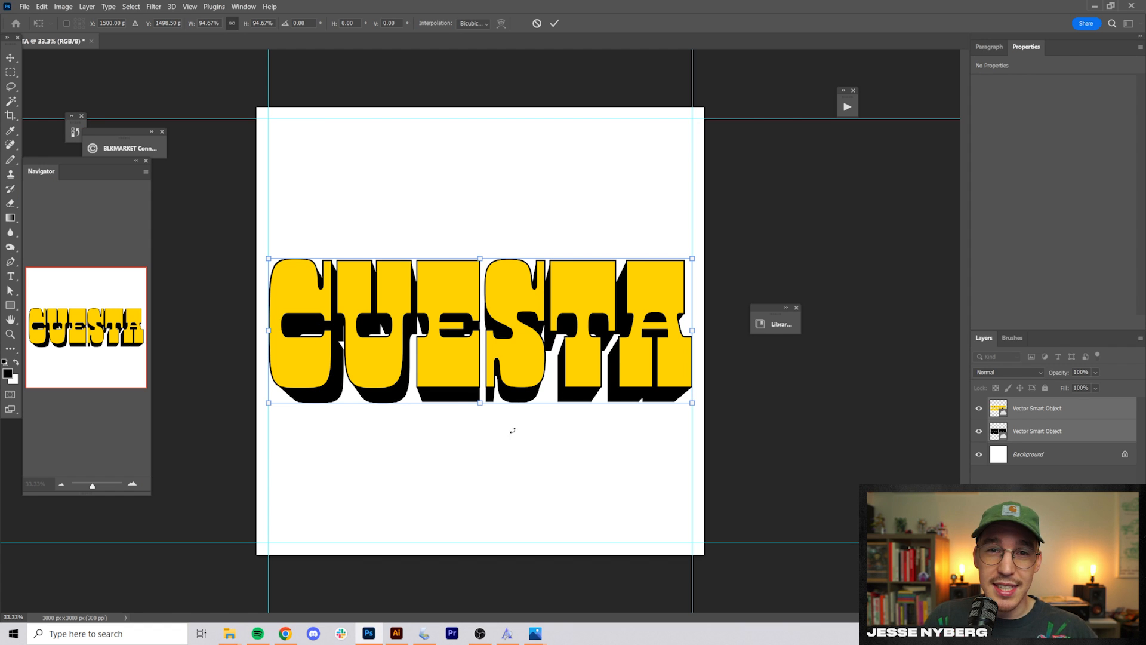
In Photoshop, fit the CUESTA lettering between the side guides at the cover's top margin and position the horse rider photo behind it
left_click_drag(483, 408, 483, 413)
left_click_drag(587, 303, 589, 161)
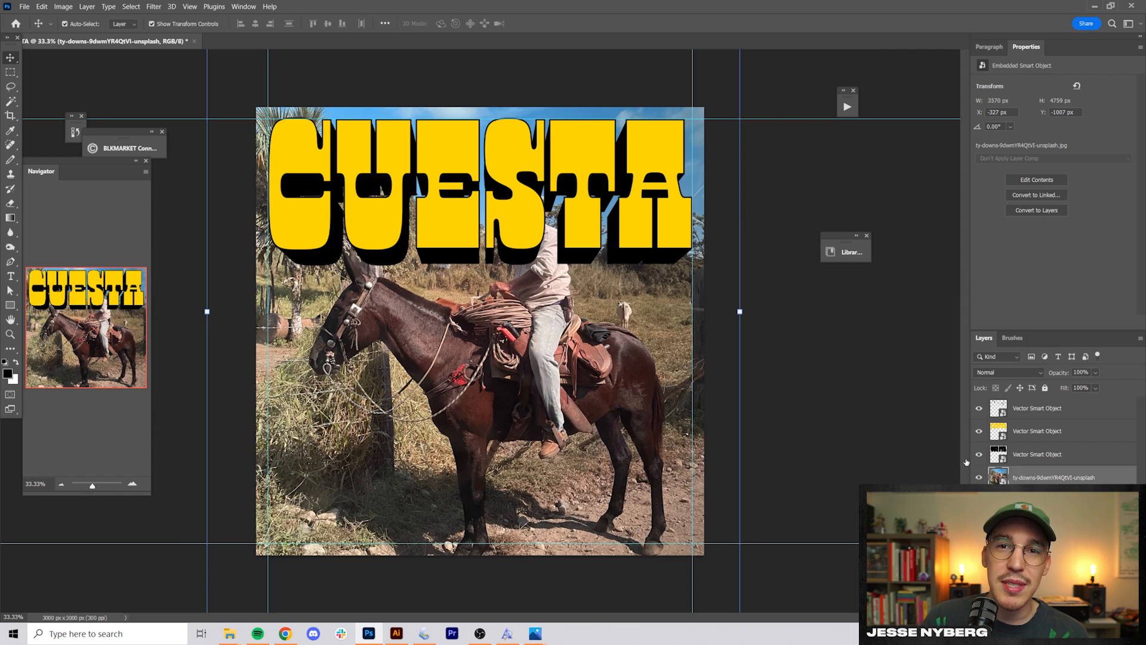
mouse_move(525, 407)
left_mouse_down()
mouse_move(558, 406)
mouse_move(532, 406)
mouse_move(538, 391)
left_mouse_up()
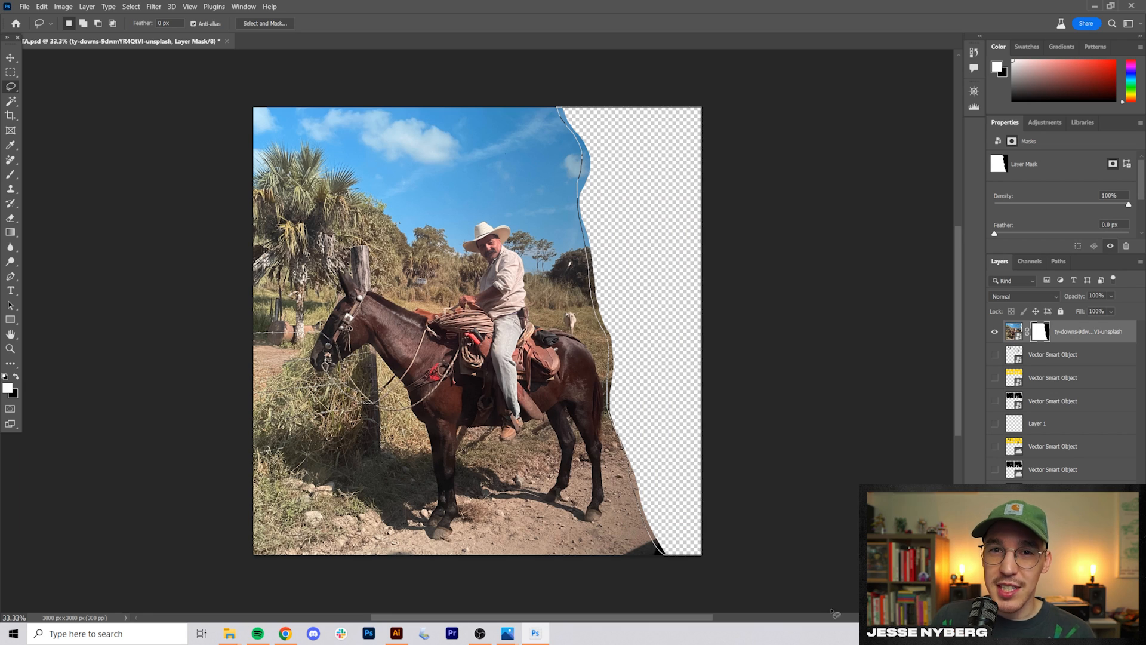
Lasso the photo's right-hand area on its layer mask, and mask out the background layer along the left, bottom and right margins
left_click_drag(558, 108, 660, 551)
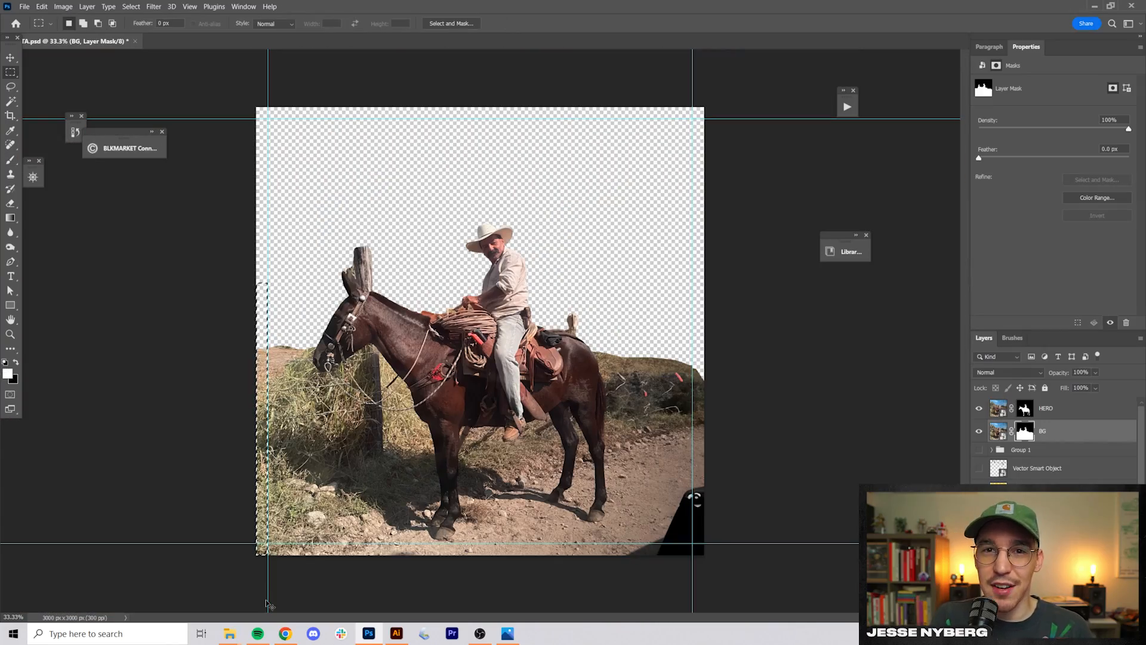
key("ctrl+BackSpace")
left_click_drag(716, 567, 195, 543)
key("ctrl+BackSpace")
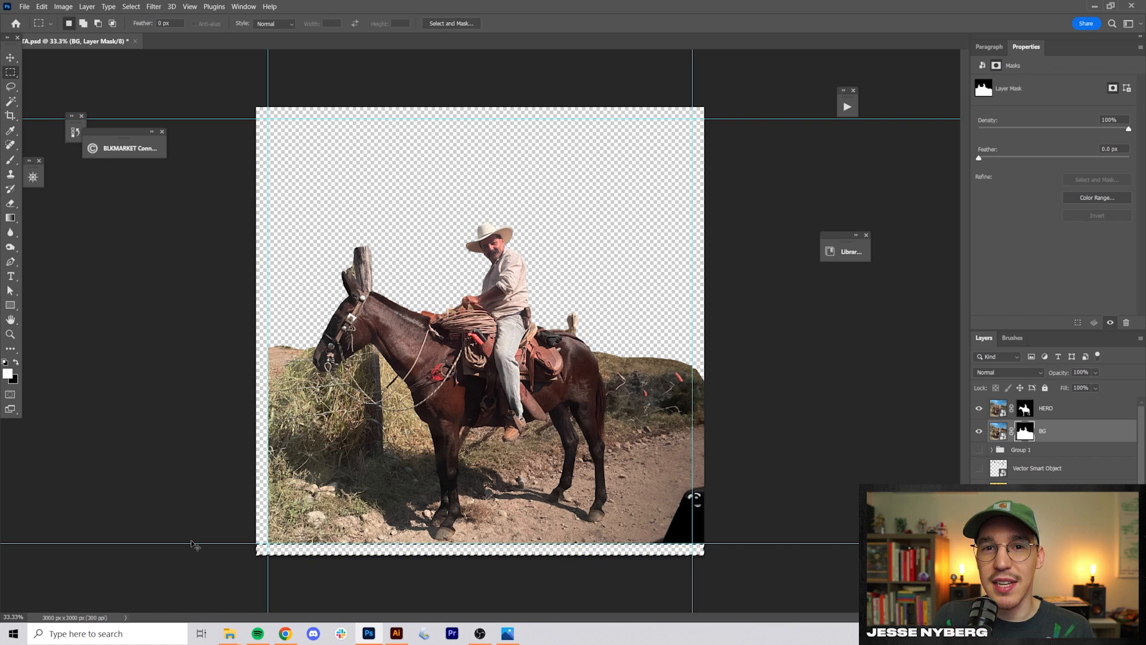
key("ctrl+d")
left_click_drag(811, 591, 693, 336)
key("ctrl+BackSpace")
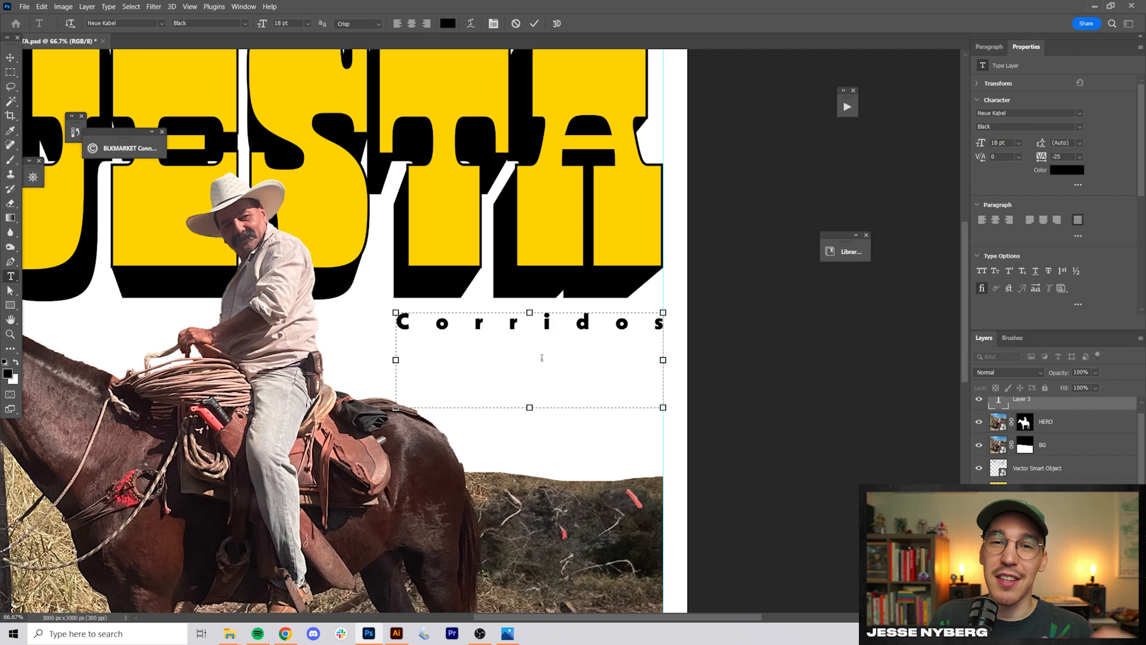
Centre the caption under the lettering and complete it as "Corridos & regional music from Mexico"
key("ctrl+shift+c")
type("&")
key("Return")
type("other regional music")
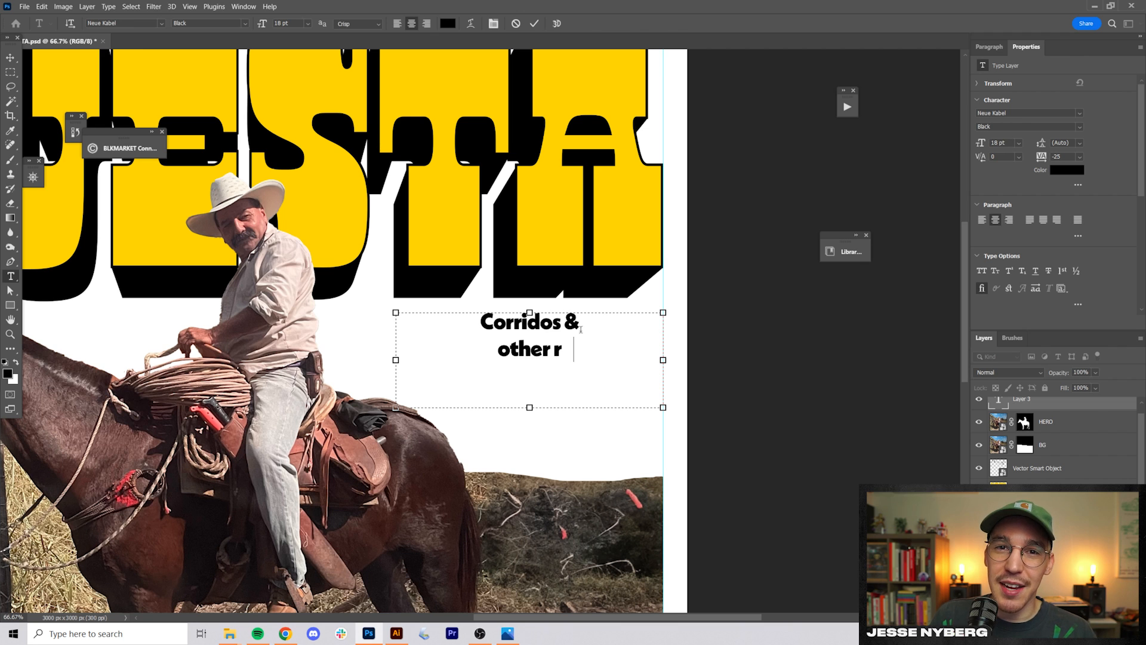
key("Return")
type("from Mexico")
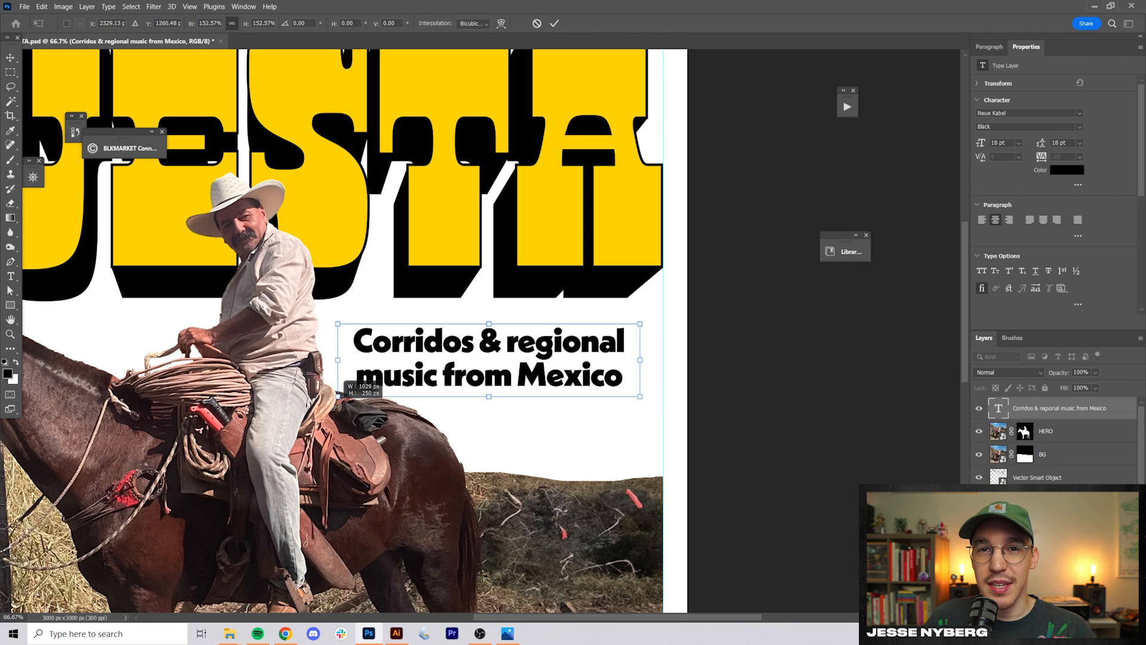
Enlarge the Corridos caption to about 29.58 pt, narrow its text box to wrap onto four lines and right-align it
left_click_drag(339, 395, 333, 389)
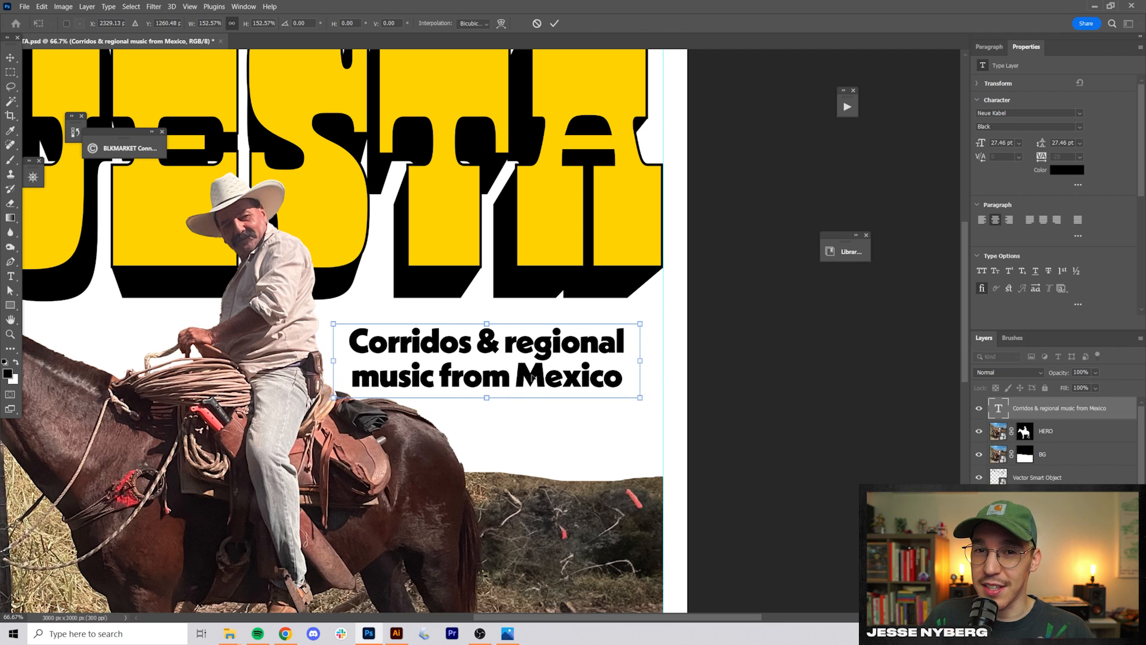
left_click_drag(531, 353, 567, 345)
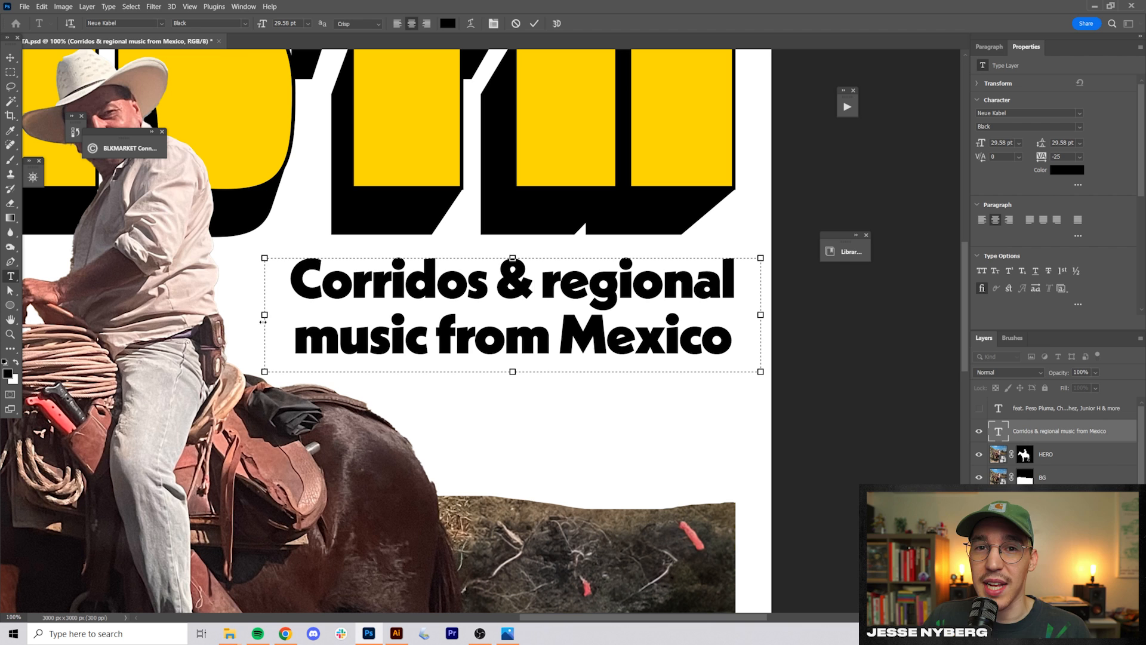
left_click_drag(262, 322, 335, 315)
key("ctrl+shift+r")
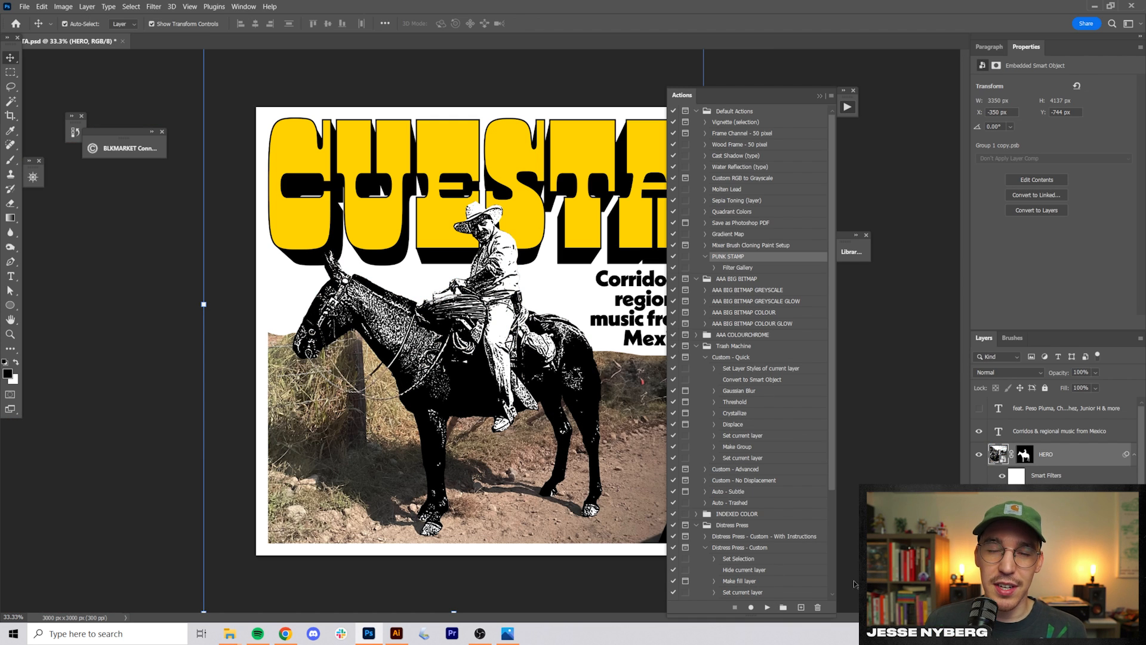
Run the PUNK STAMP action on the landscape background layer behind the rider
left_click(766, 607)
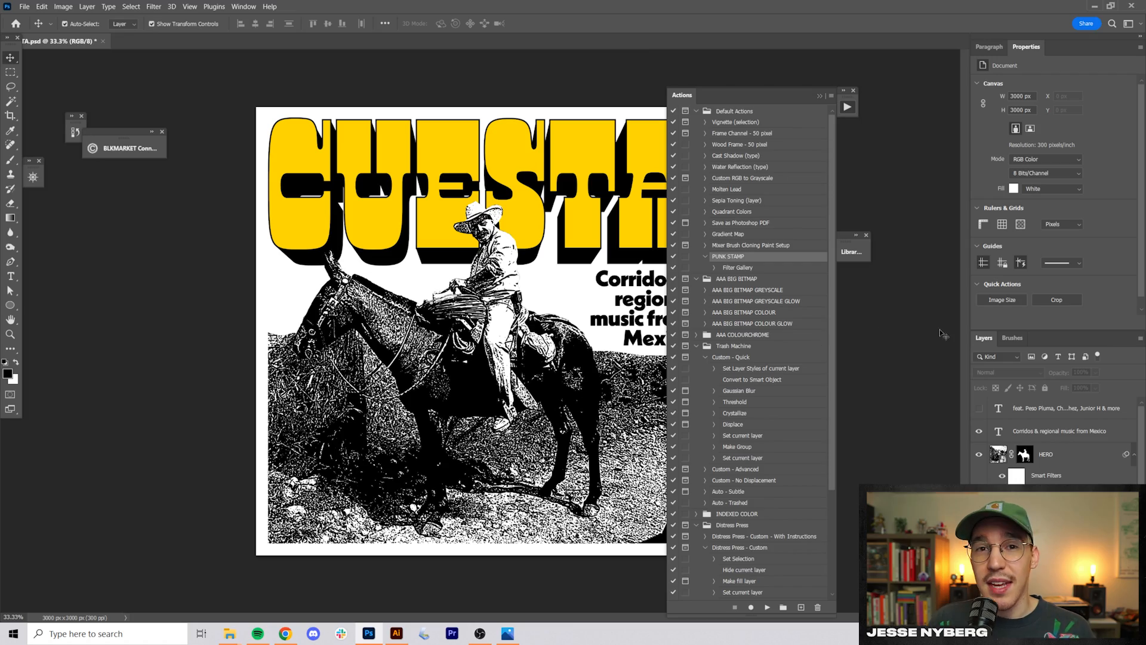
left_click(847, 106)
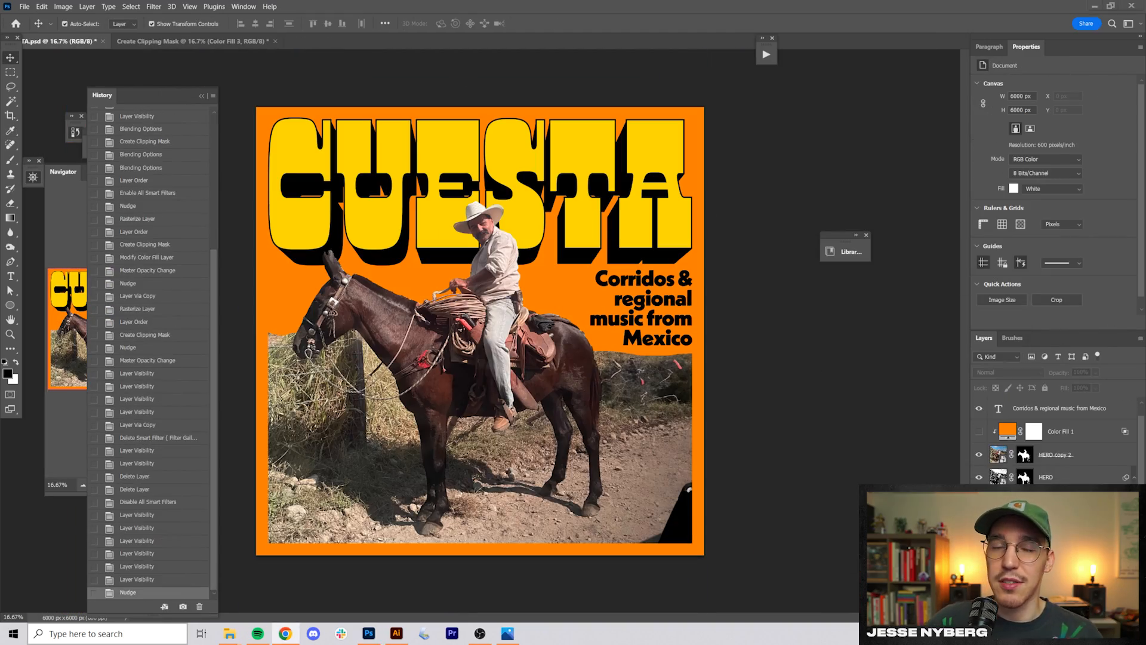
Try a teal background colour (H 163, S 39, B 79) for the halftone and compare the two CUESTA cover versions
left_click(989, 371)
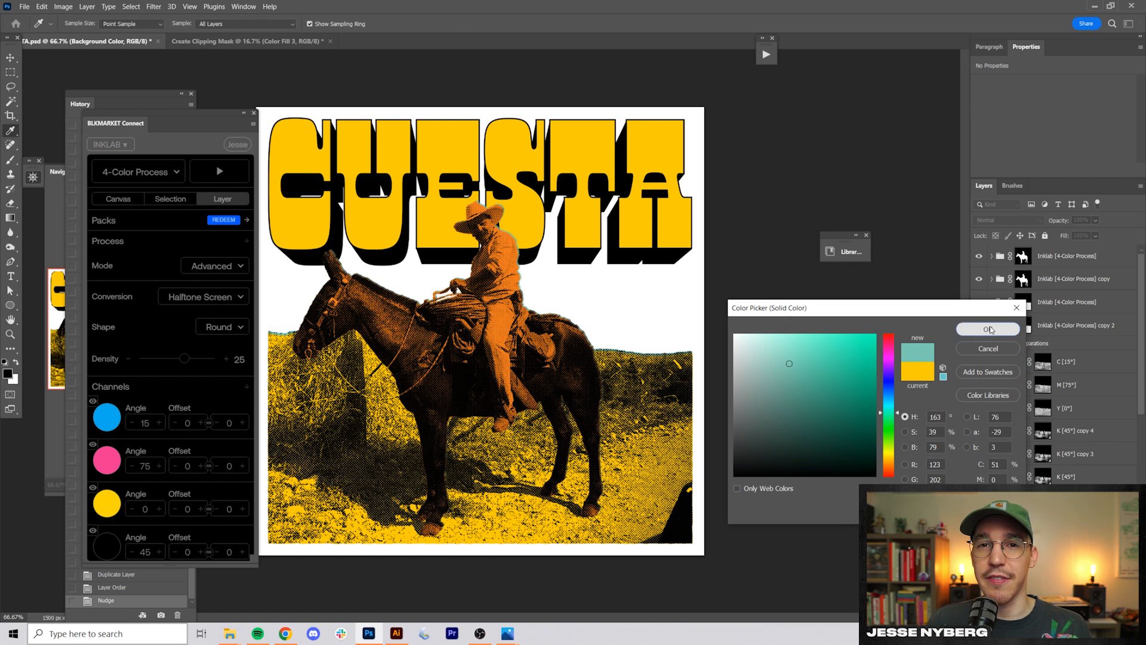
left_click(988, 329)
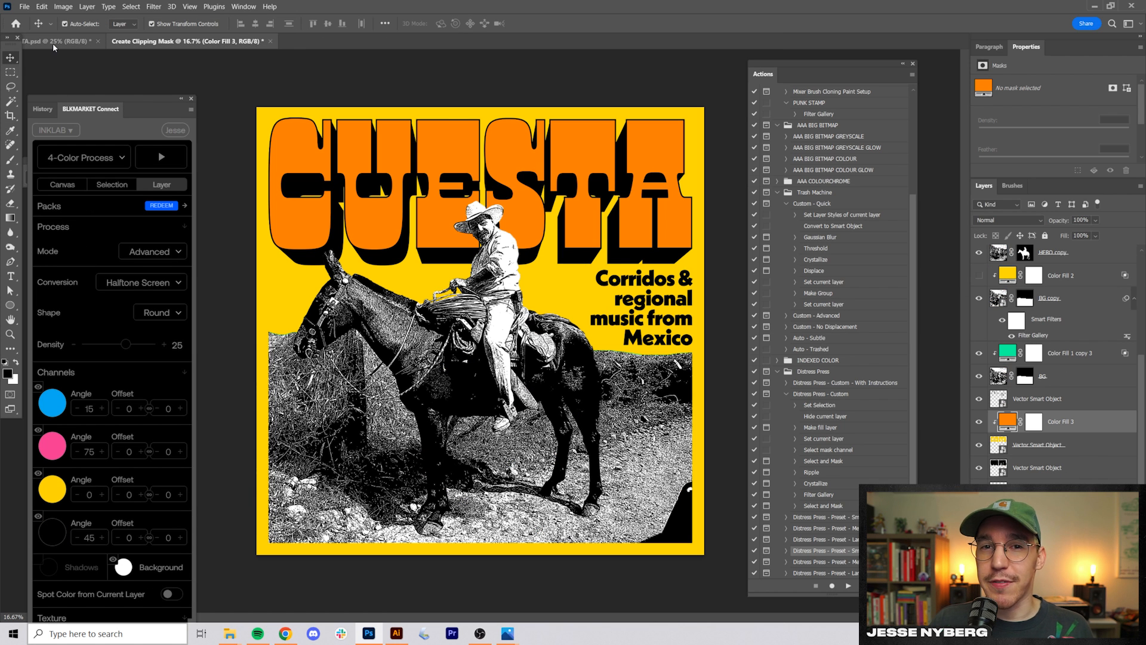
left_click(52, 43)
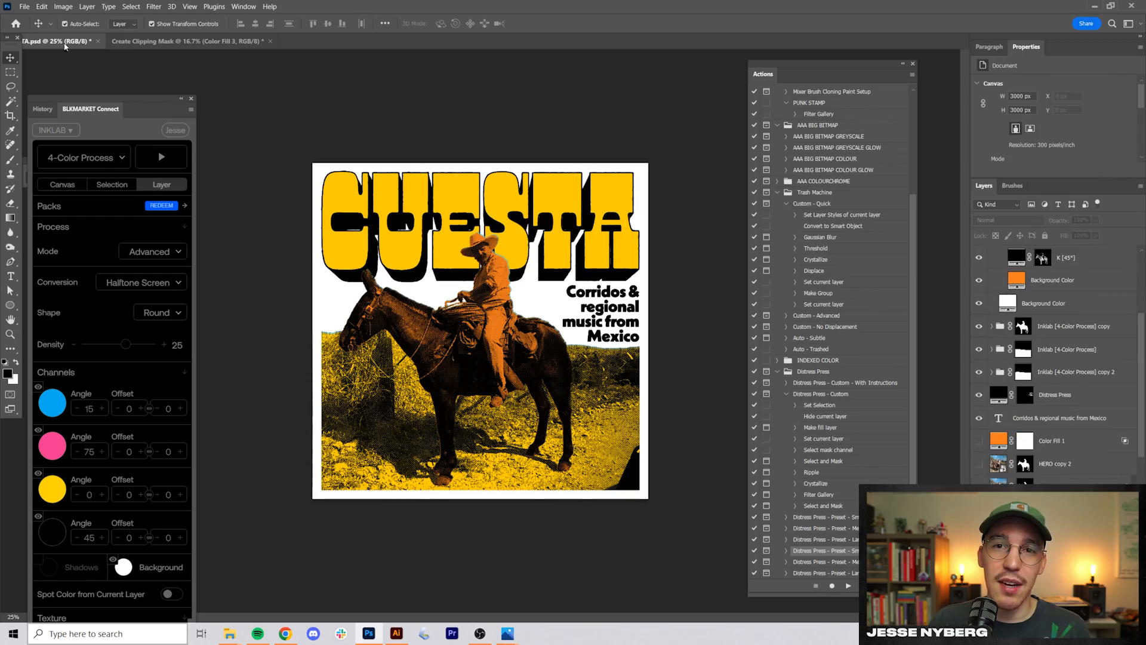
left_click(201, 42)
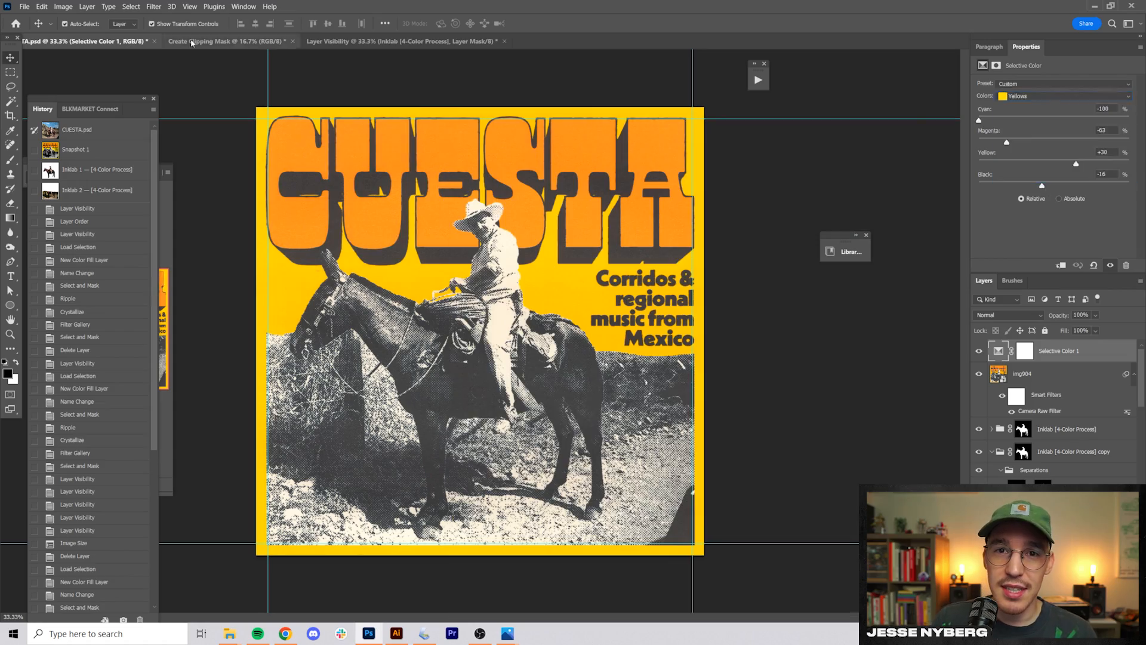
Choose another colour range in the Selective Color adjustment of the graded CUESTA cover
left_click(1025, 96)
left_click(1025, 159)
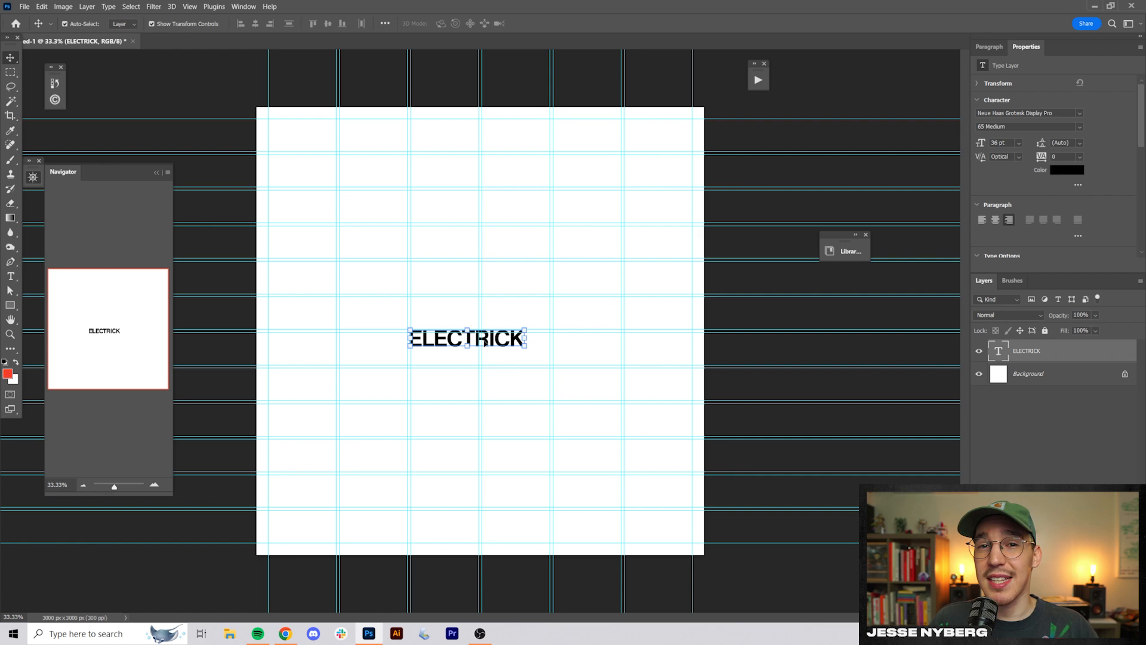
Scale the ELECTRICK title to the full width between the side guides at the cover's top and stretch it taller
left_click_drag(487, 342, 665, 337)
key("ctrl+t")
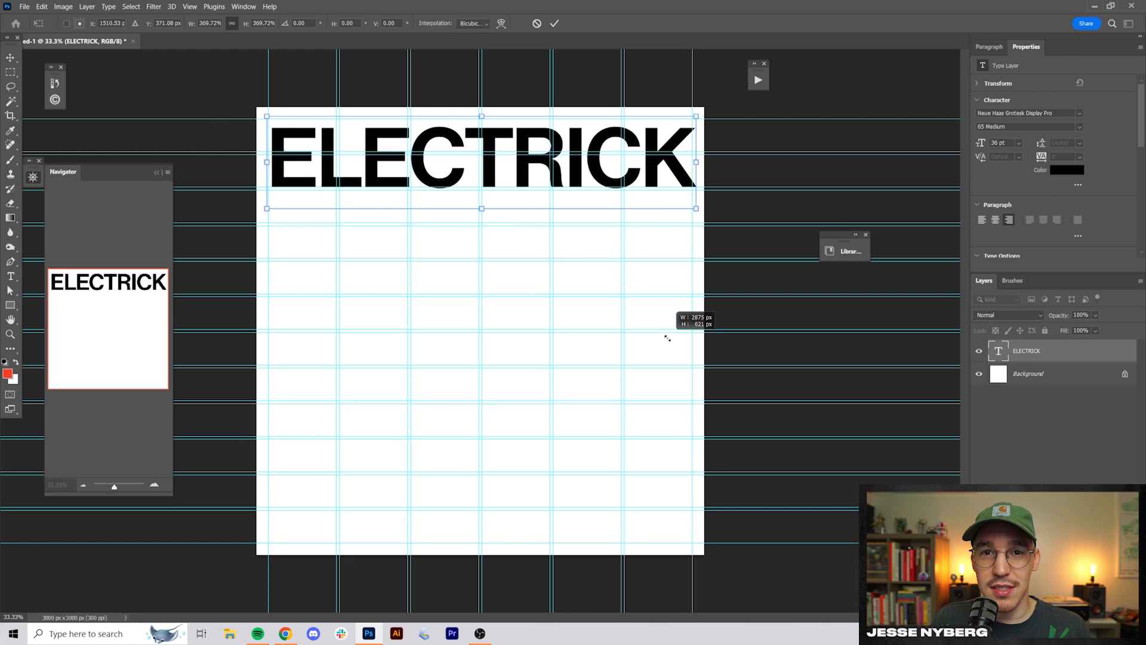
left_click_drag(480, 210, 495, 256)
key("Return")
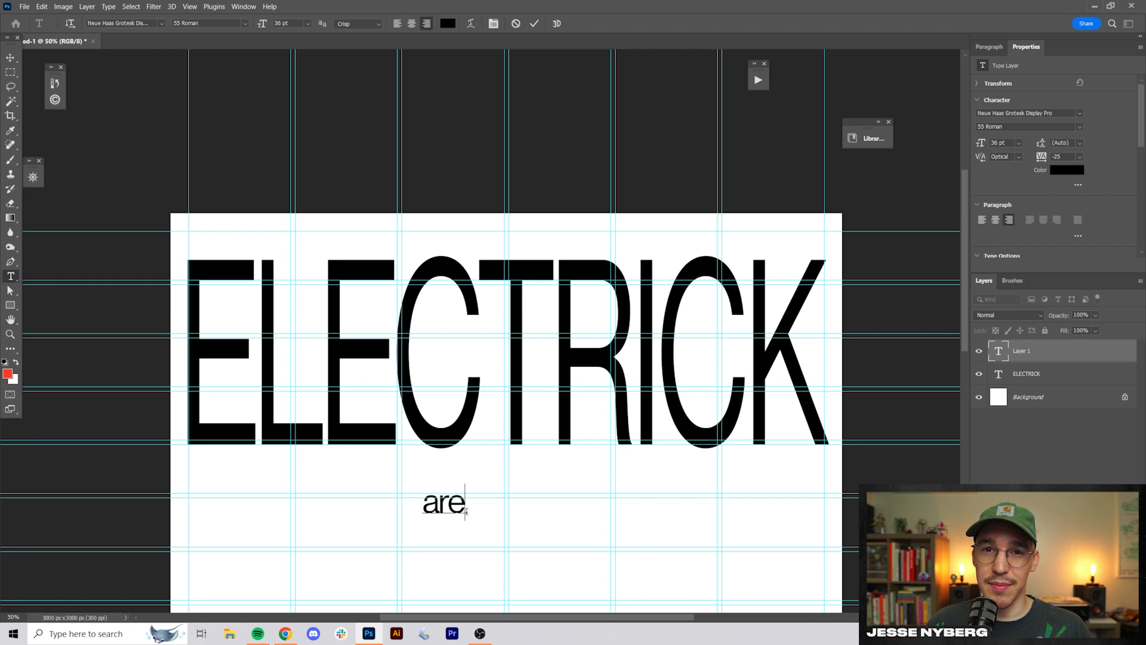
Write the tagline "are you ready for to experience something new for once in your life" and set it to 24 pt
type("you ready for to experience something new fo")
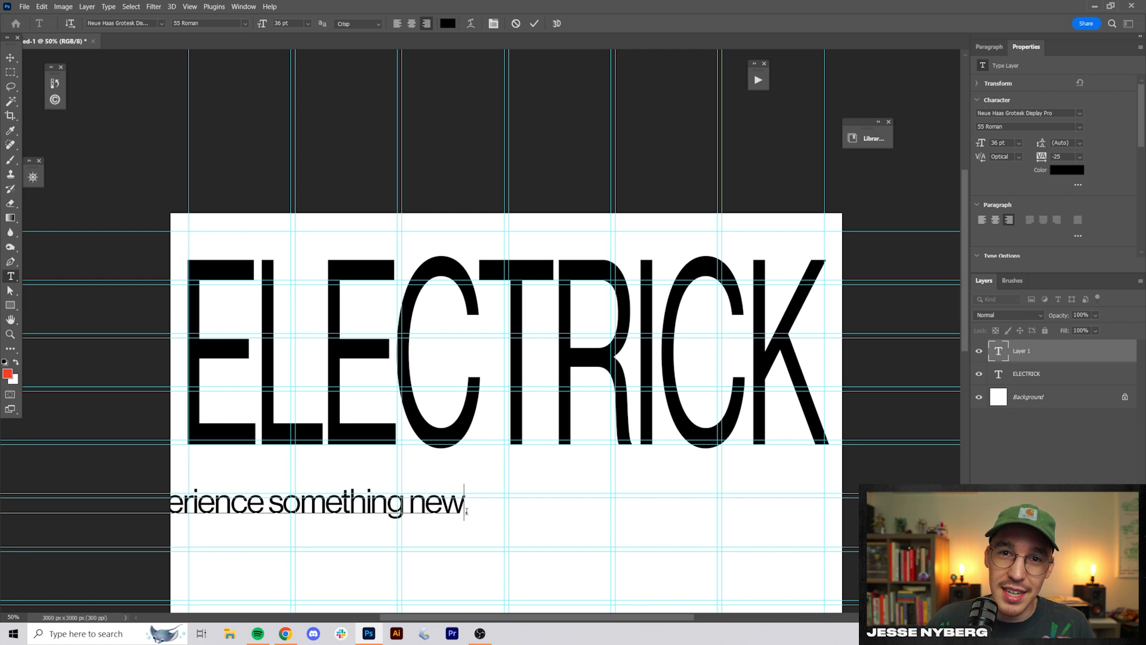
type("r")
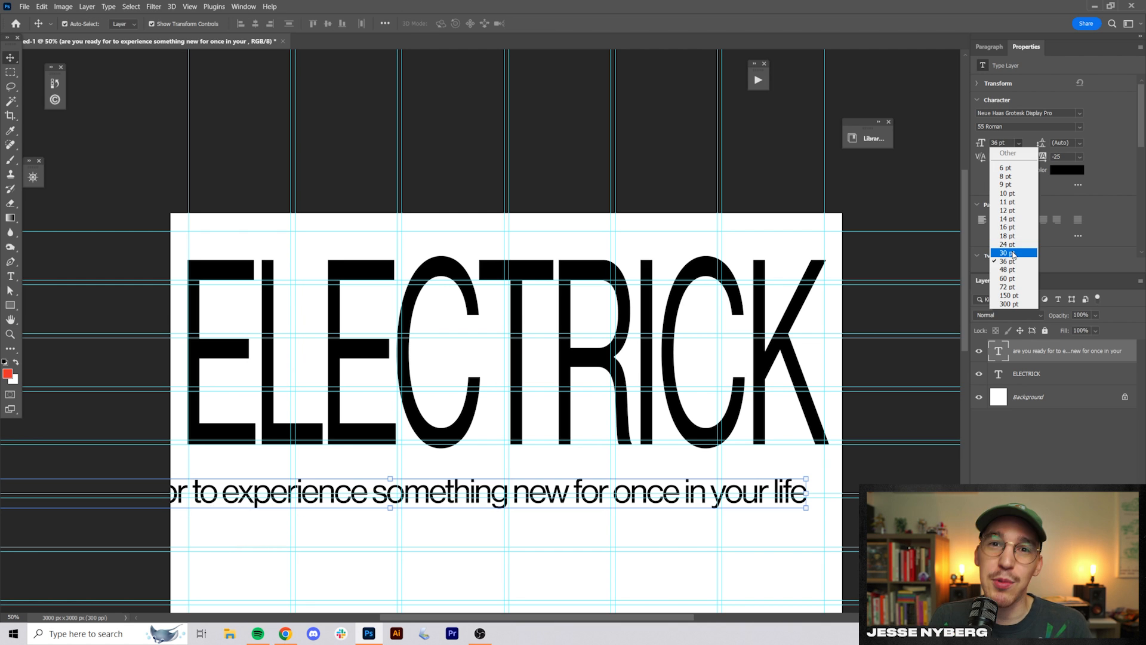
left_click(1015, 243)
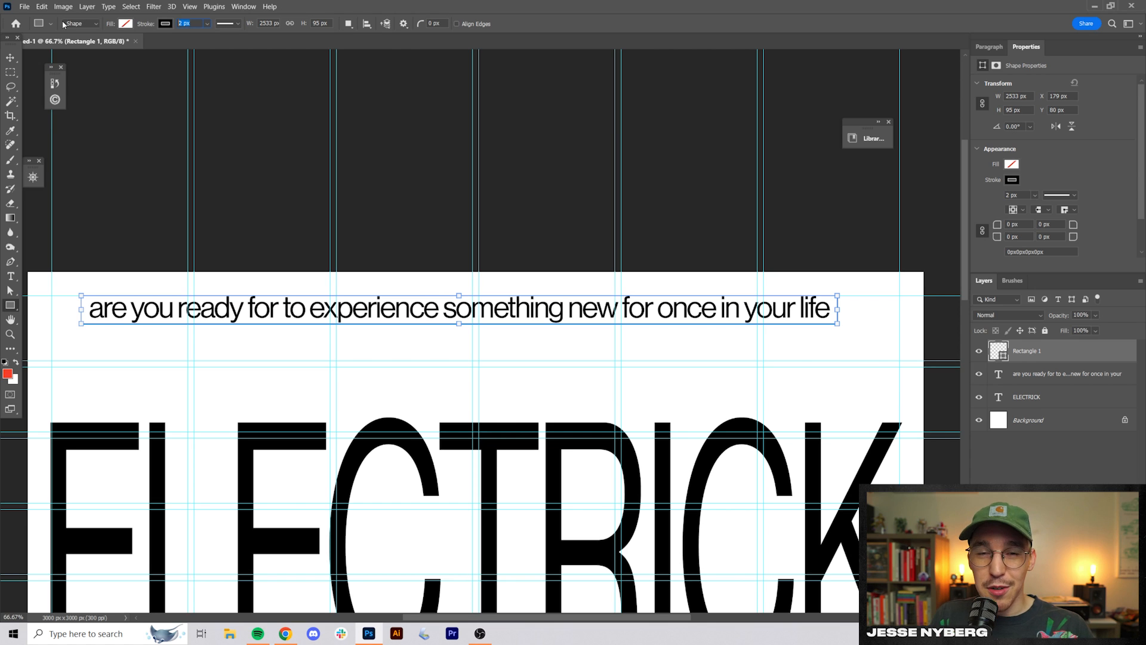
Set the tagline frame's stroke to 4 px and round its corners to about 31 px
key("Return")
key("v")
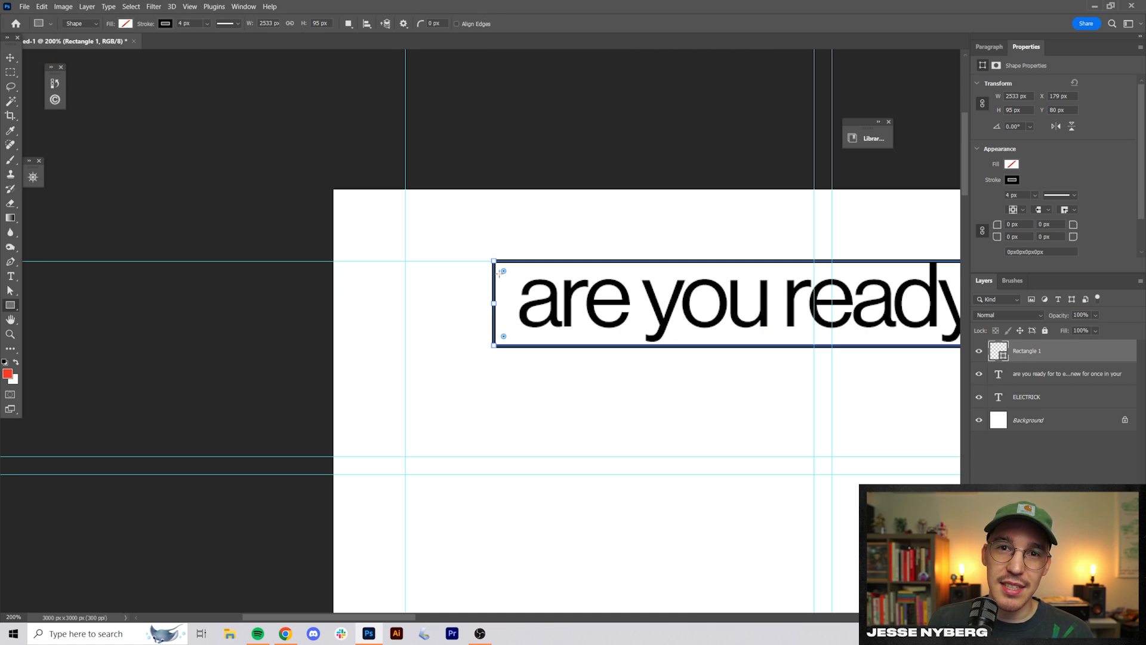
left_click_drag(503, 271, 522, 287)
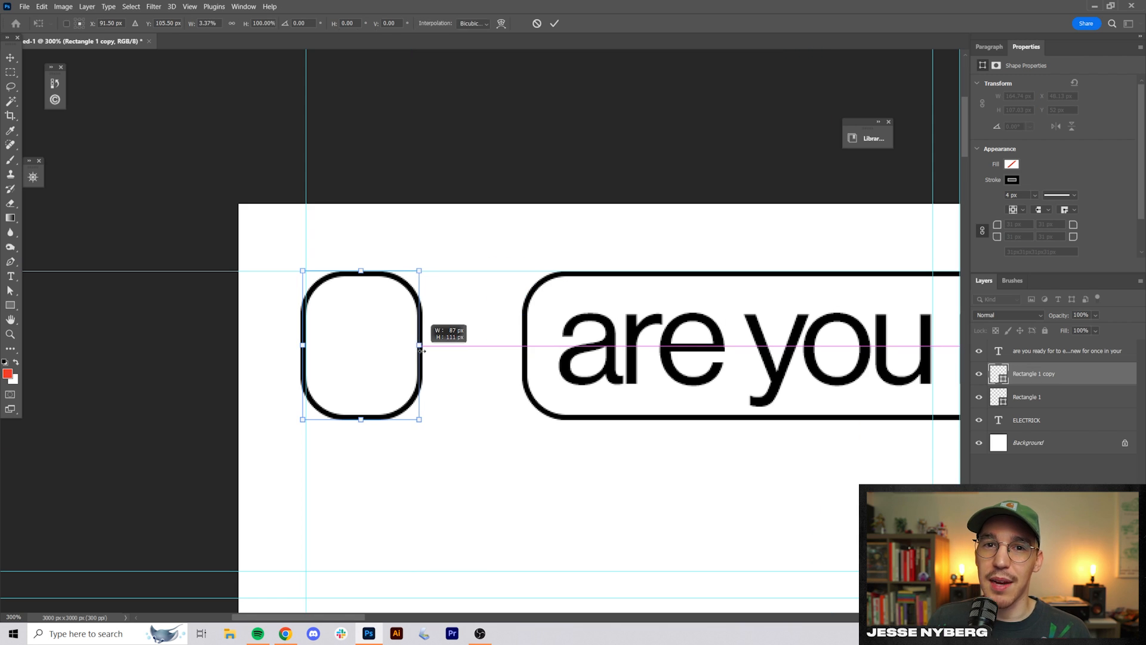
Shape the left end tile about 111 px wide with a centred circle and squared lower-left corner, and place its mirrored copy at the right margin
left_click_drag(433, 326, 437, 325)
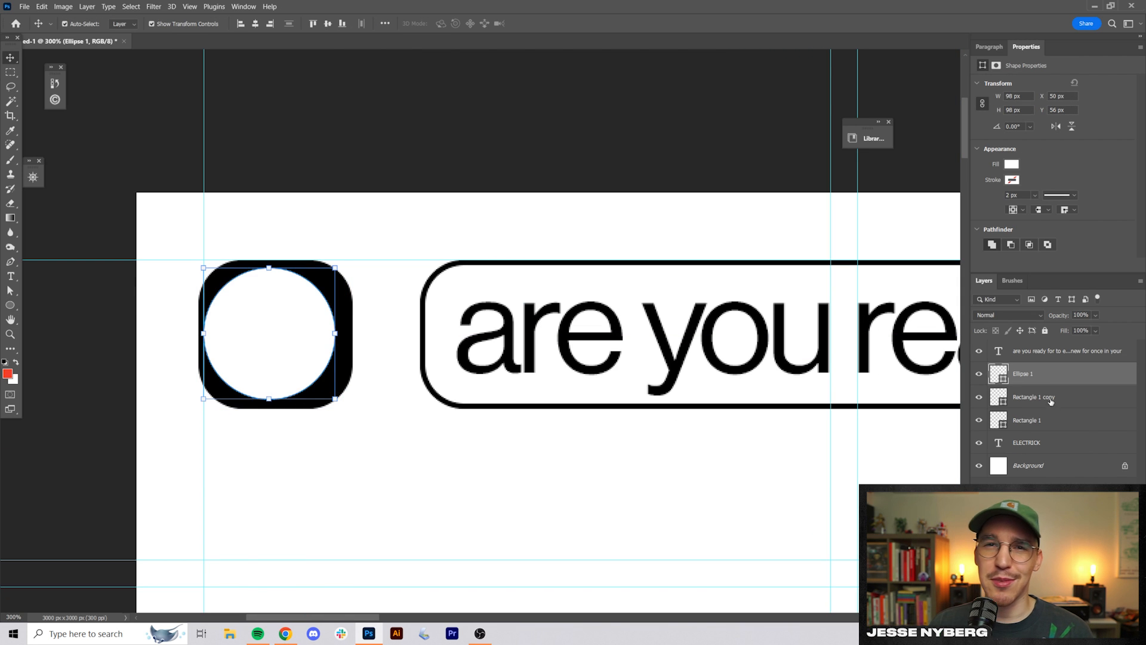
left_click_drag(264, 334, 271, 330)
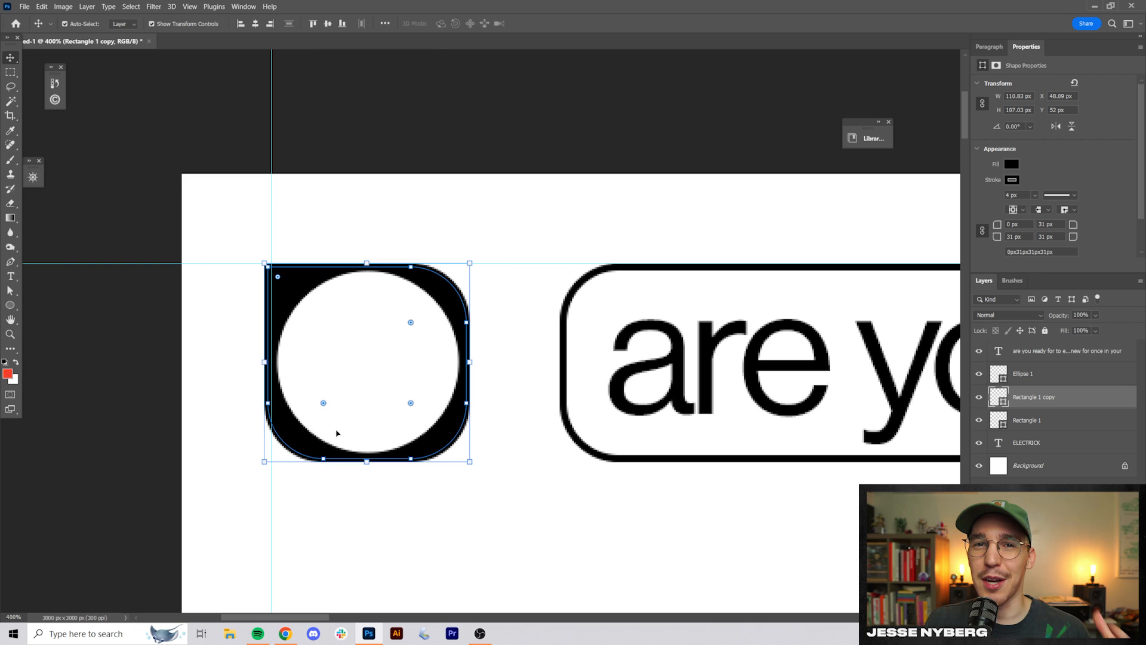
left_click_drag(322, 452, 323, 412)
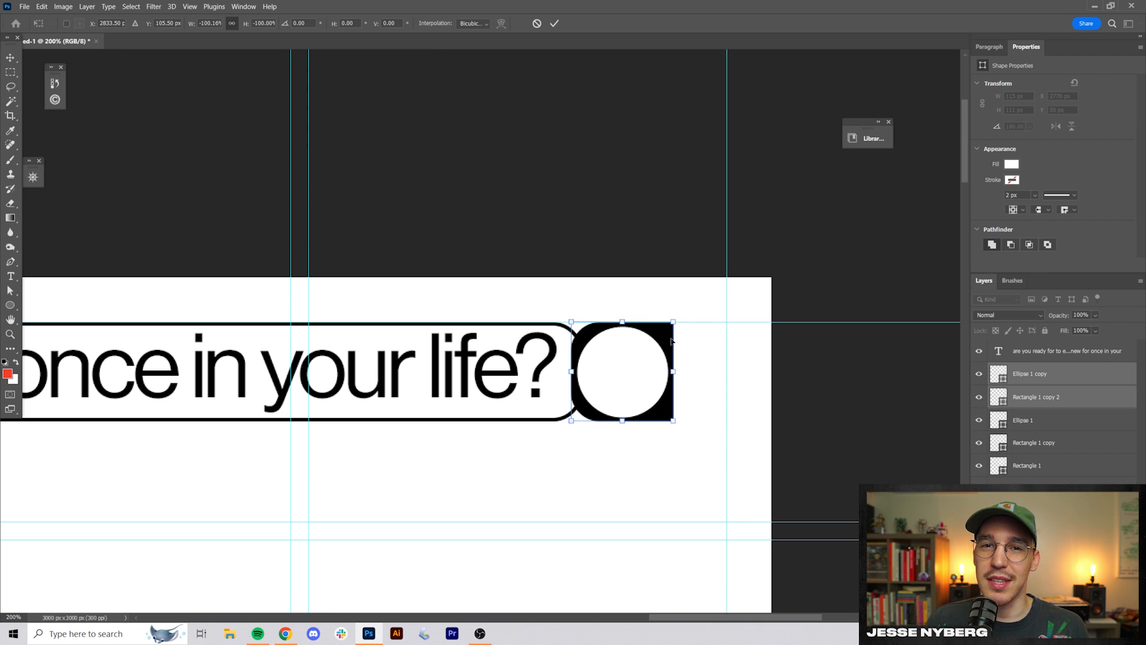
left_click_drag(662, 336, 711, 337)
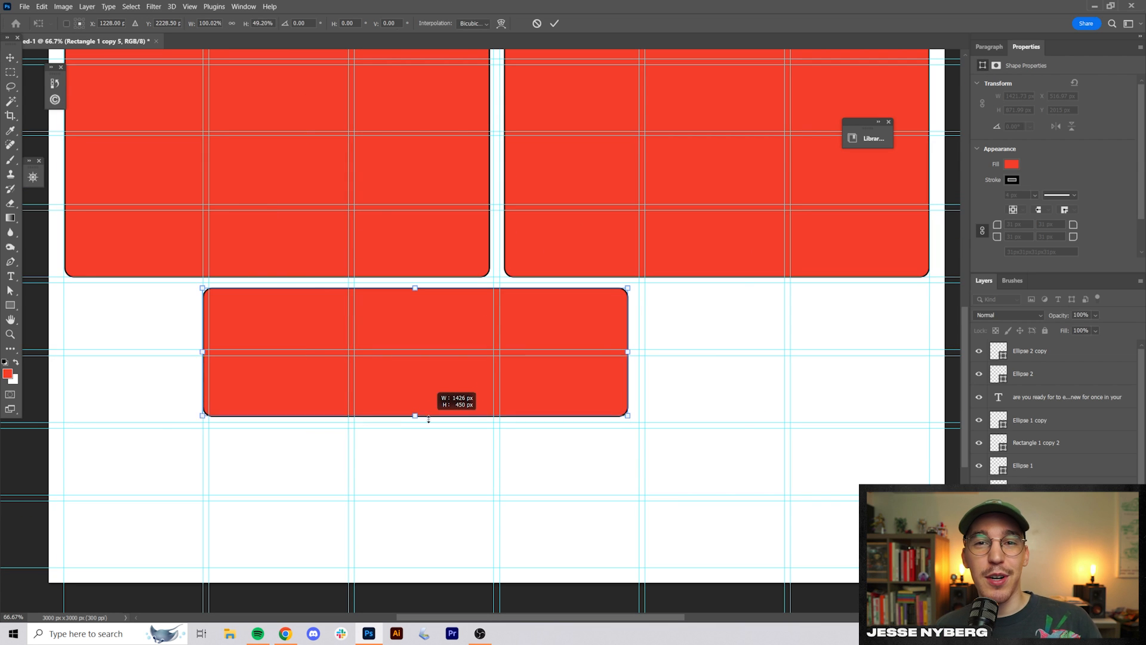
Resize the lower rounded box to about 450 px tall across the middle four columns, and fit "CREATIVE FLOW STATE" inside it
left_click_drag(428, 417, 428, 422)
left_click_drag(626, 355, 743, 367)
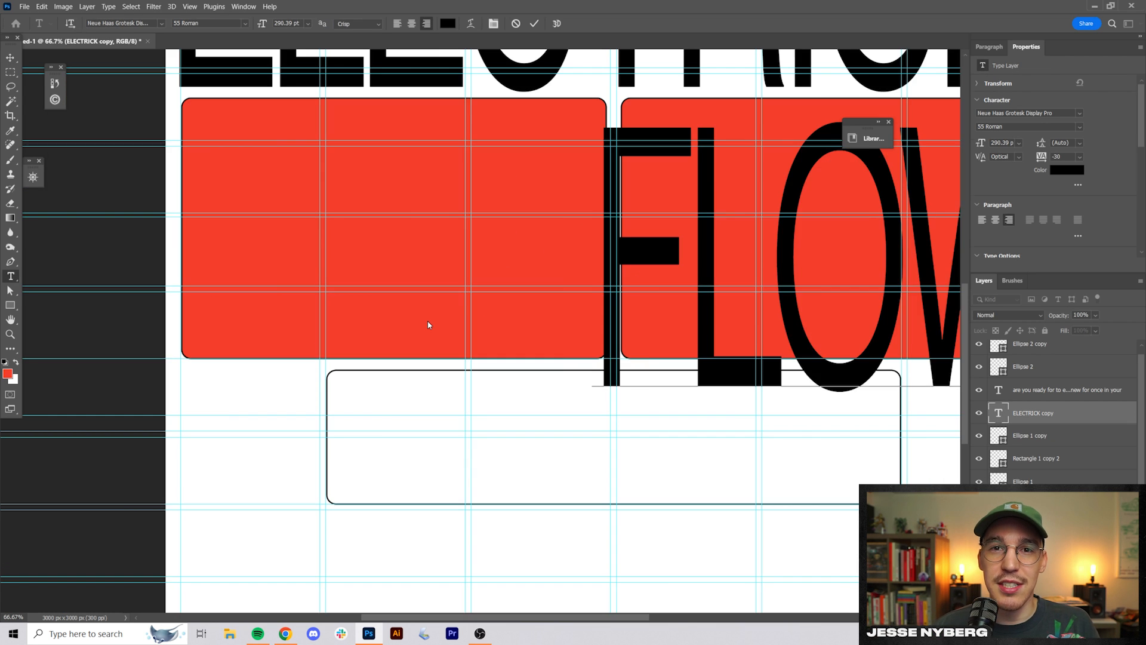
type("STATE")
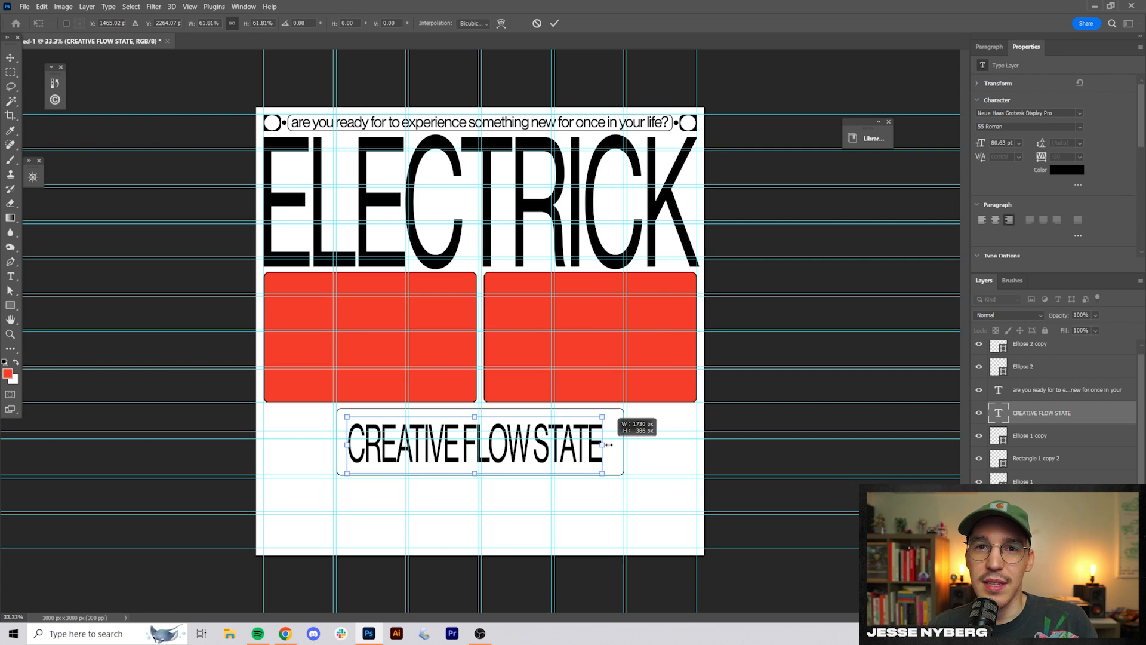
left_click_drag(609, 444, 623, 445)
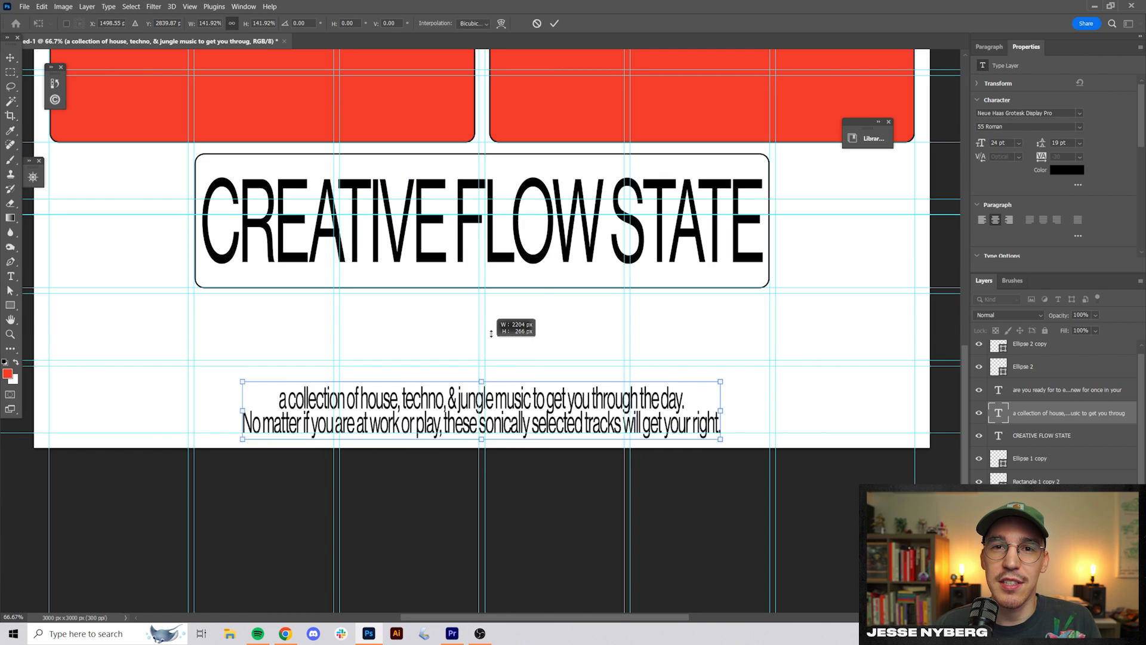
Enlarge the two-line description to span the page margins, and place the yellow rounded box at the right margin beside "CREATIVE FLOW STATE"
mouse_move(514, 325)
left_mouse_down()
mouse_move(528, 297)
mouse_move(527, 309)
left_mouse_up()
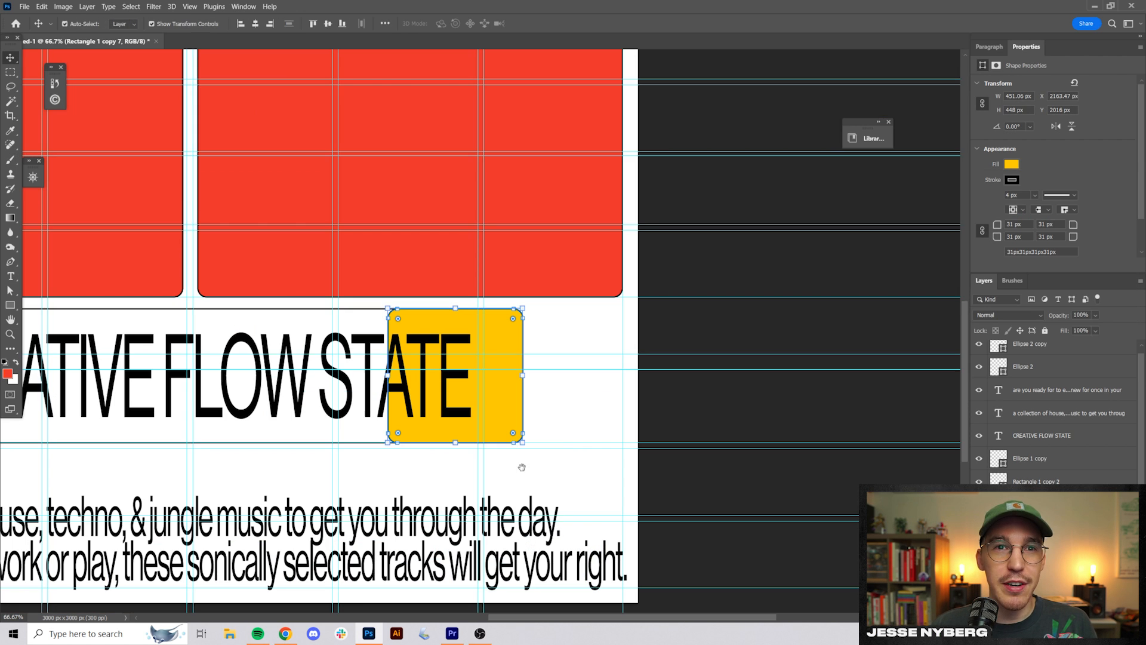
left_click_drag(510, 406, 576, 406)
left_click_drag(349, 360, 353, 403)
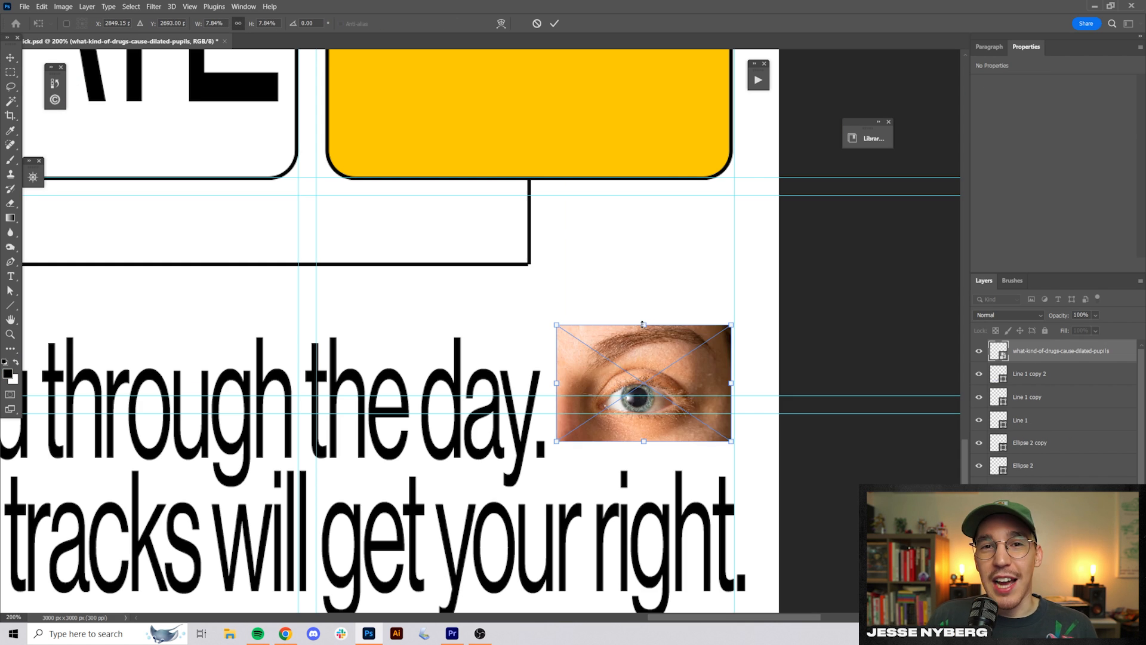
Stretch the eye photo vertically to about 275 px tall, and place its mirrored copy at the left margin
left_click_drag(643, 327, 643, 200)
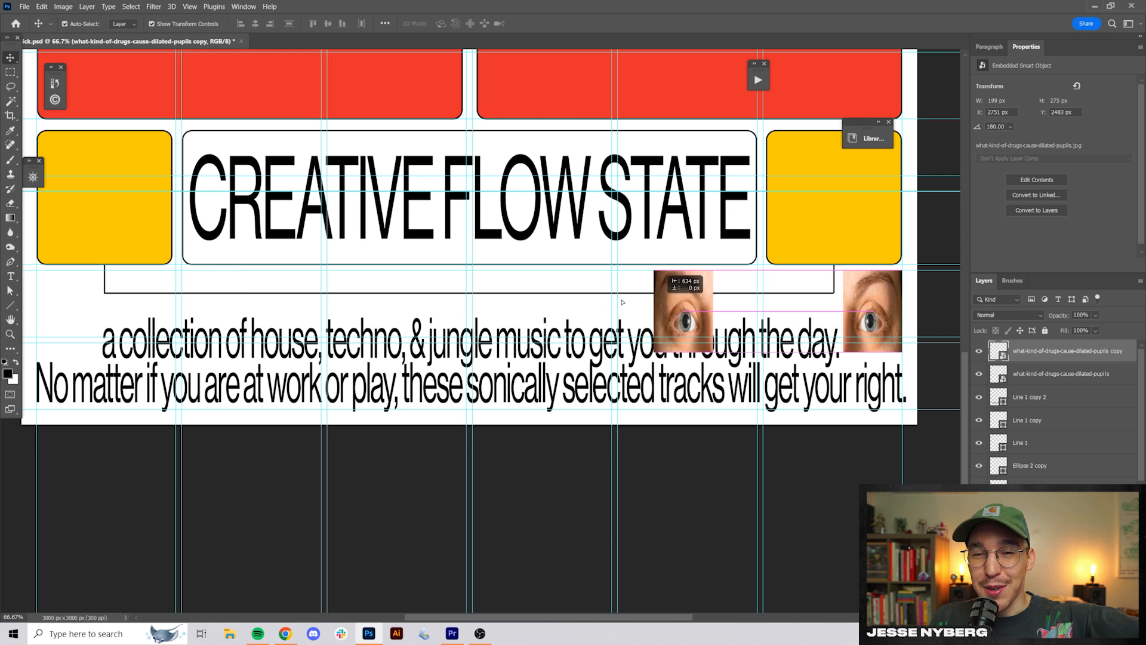
left_click_drag(696, 282, 71, 283)
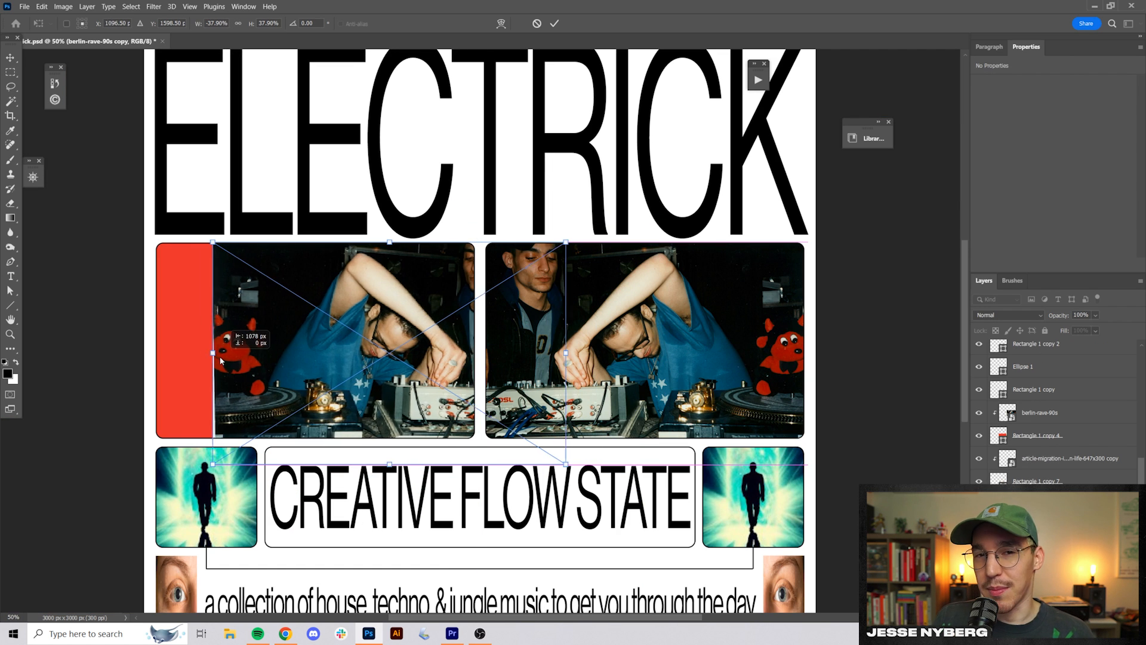
Align the mirrored rave photo over the left red box so that it fills the whole frame
left_click_drag(217, 358, 169, 361)
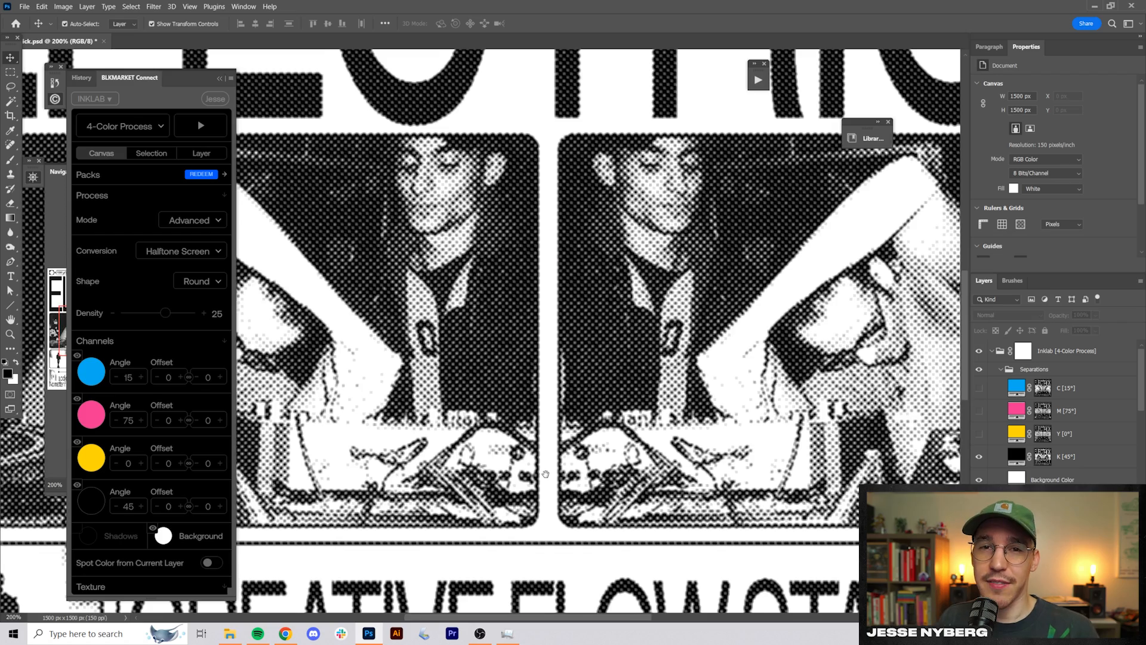
Duplicate the Inklab 4-Color Process halftone group
left_click_drag(545, 473, 693, 314)
key("ctrl+j")
key("ctrl+j")
key("ctrl+j")
key("ctrl+j")
key("ctrl+j")
key("ctrl+j")
key("ctrl+j")
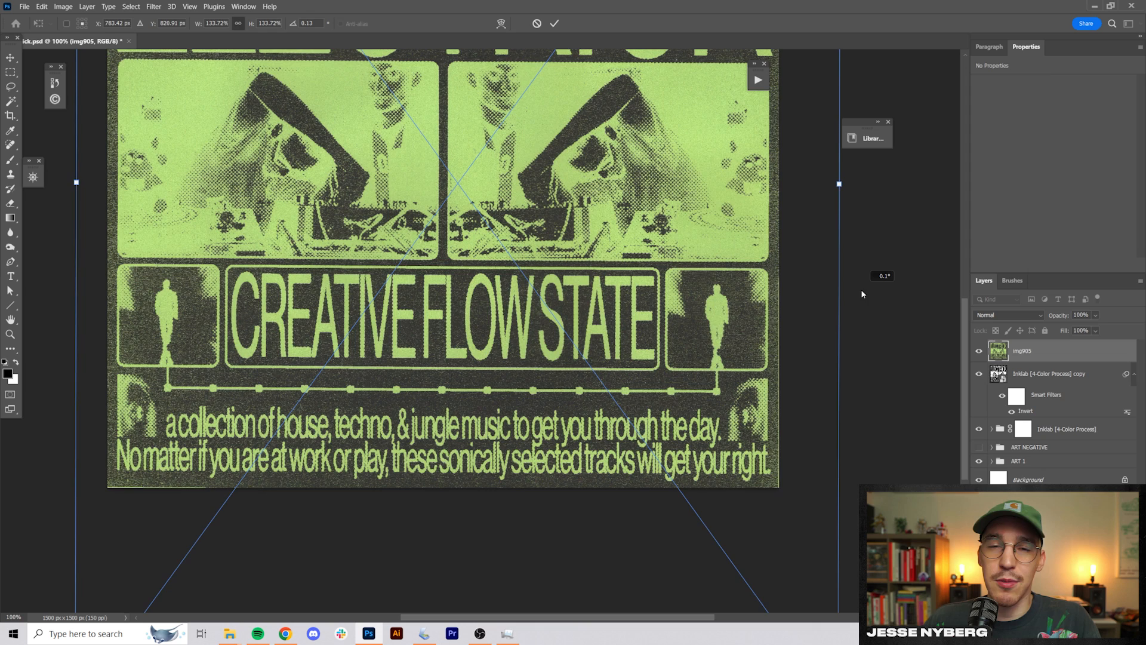
Apply a Camera Raw filter to the green img905 scan with contrast raised to about +27
key("shift+ctrl+a")
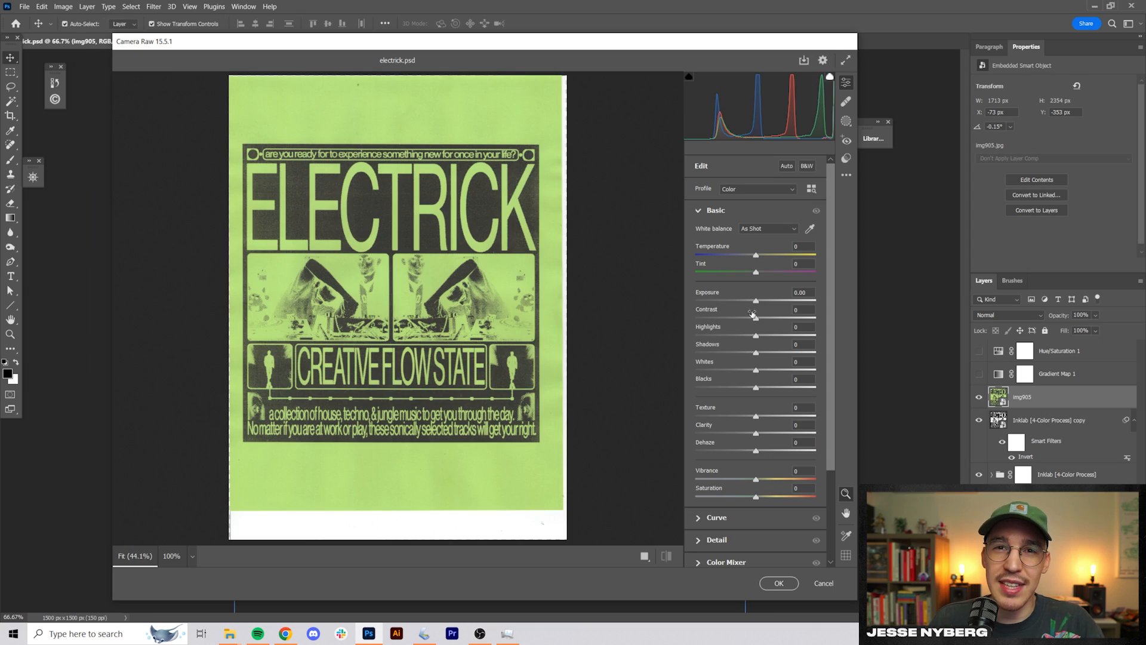
left_click_drag(755, 317, 776, 318)
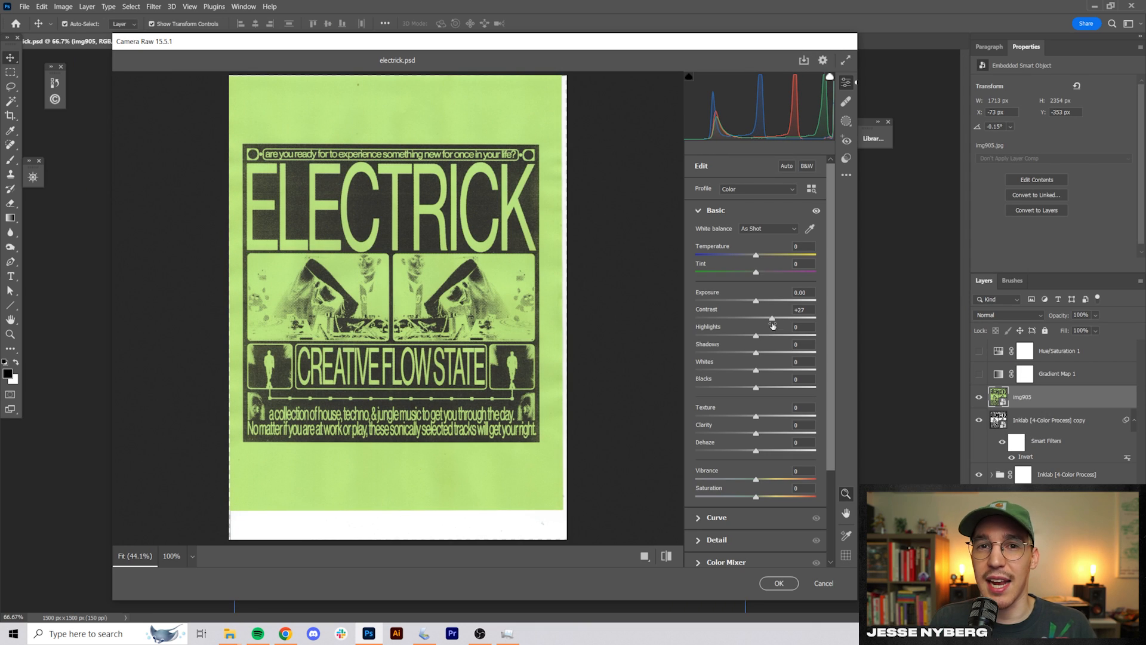
left_click(779, 583)
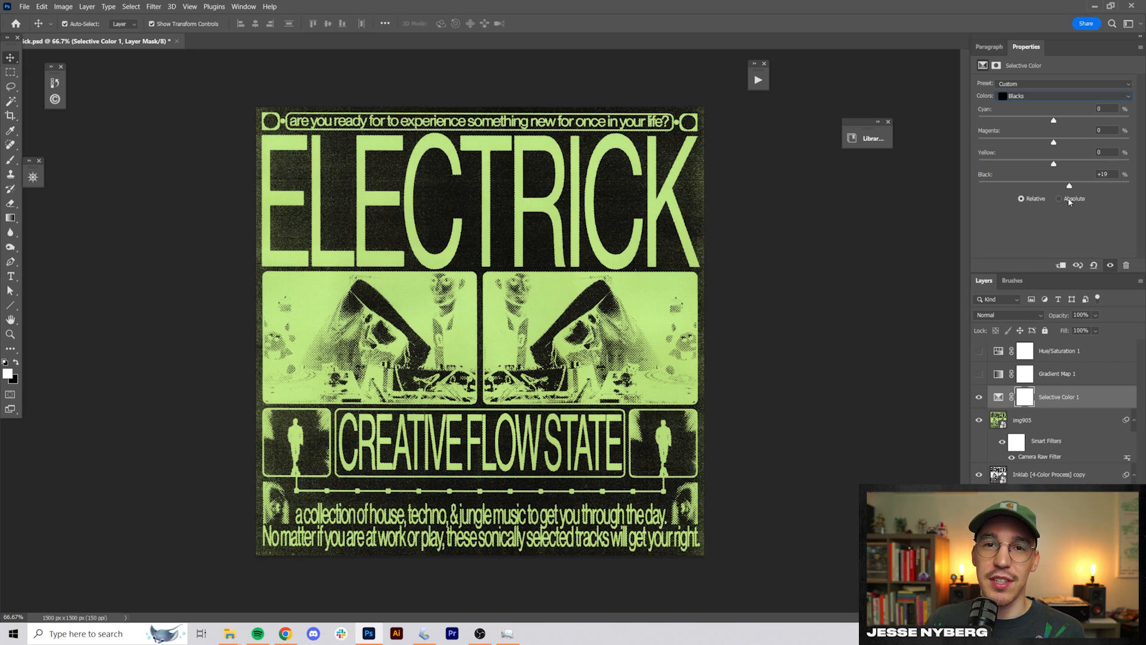
Lower the Black amount of the Blacks range in the Selective Color adjustment above the scan
left_click_drag(1069, 201, 1058, 201)
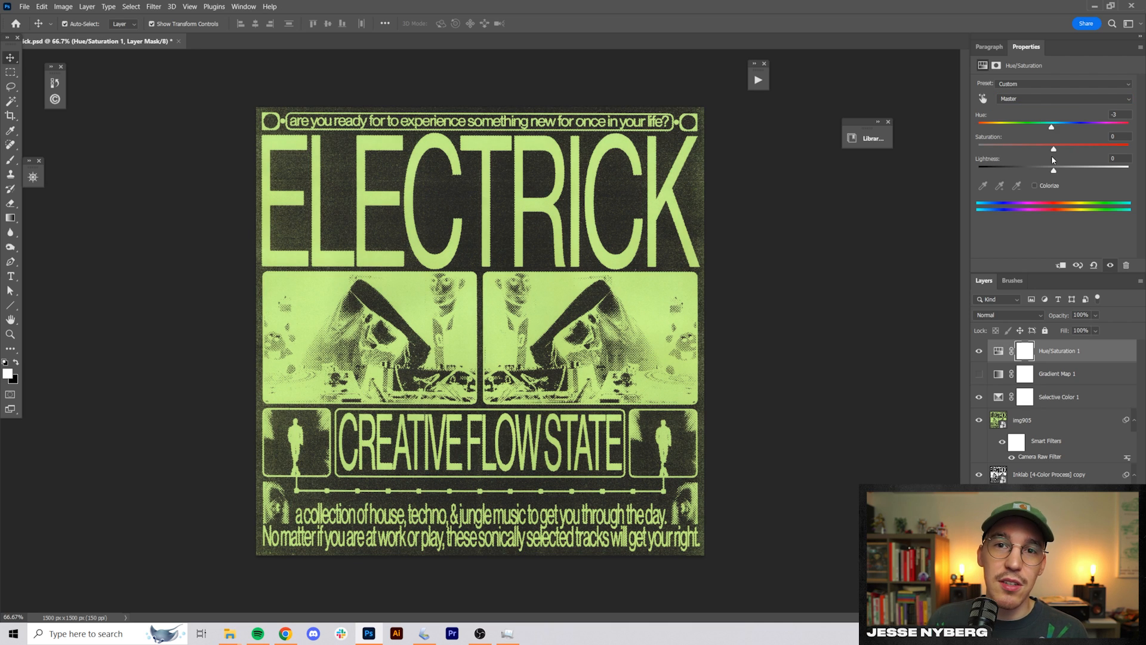